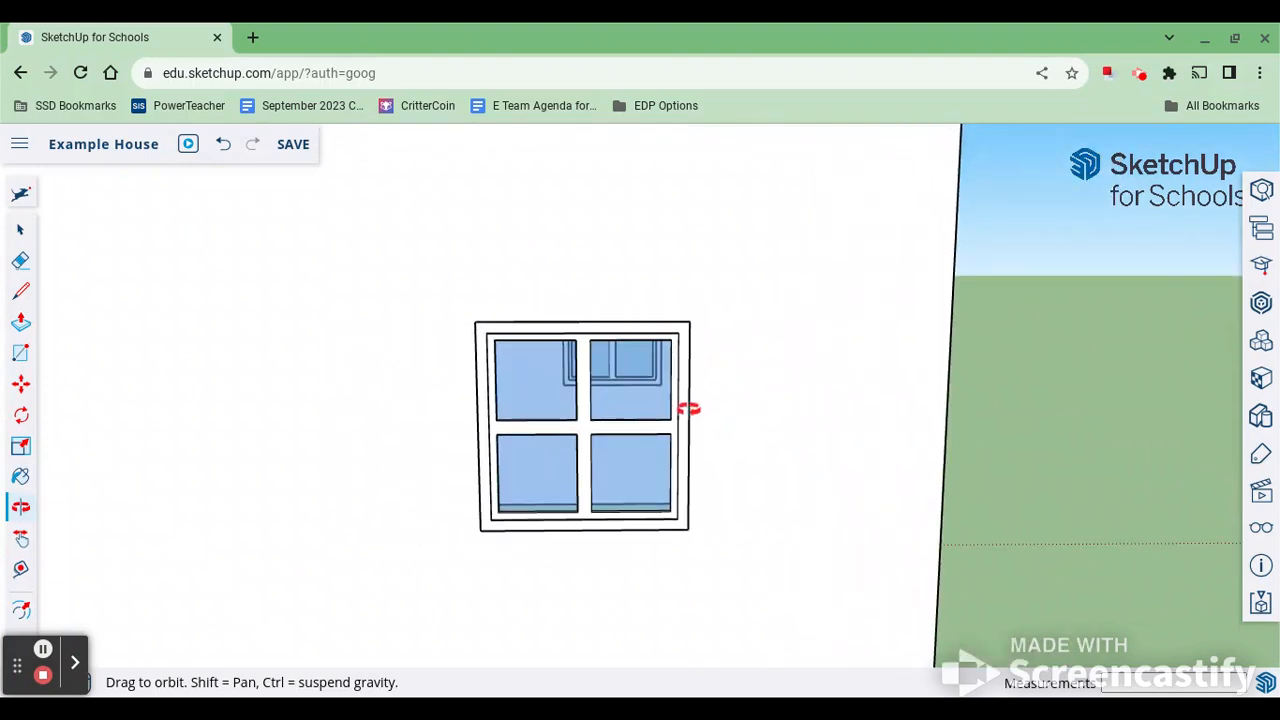
Step: Draw a square about 1450 mm wide on the blank wall area beside the existing window
left_click_drag(588, 483, 788, 433)
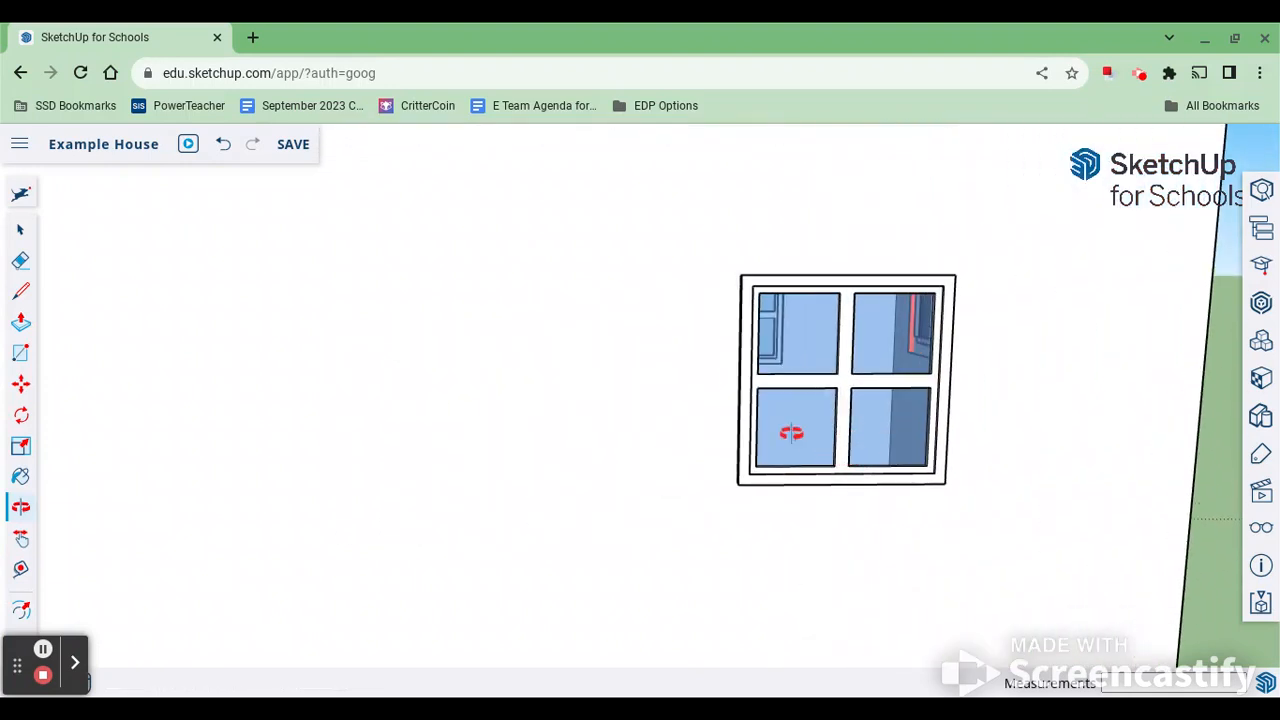
left_click(20, 352)
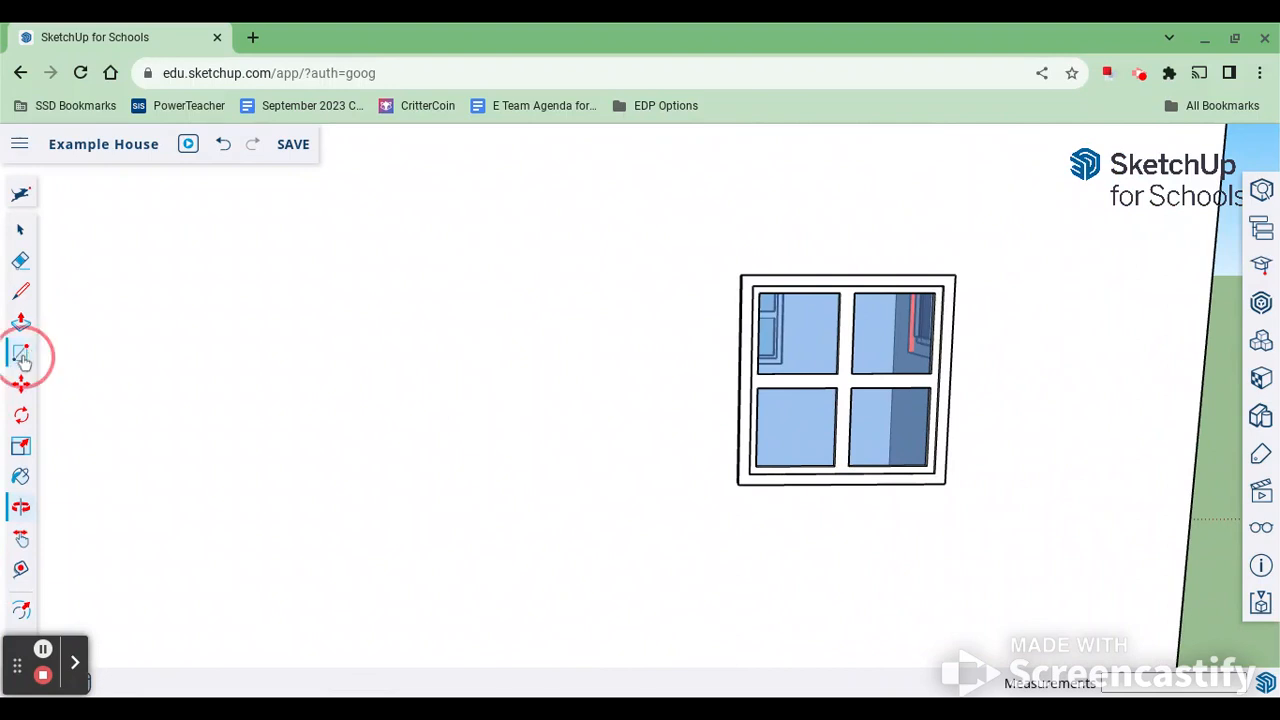
left_click_drag(205, 256, 410, 447)
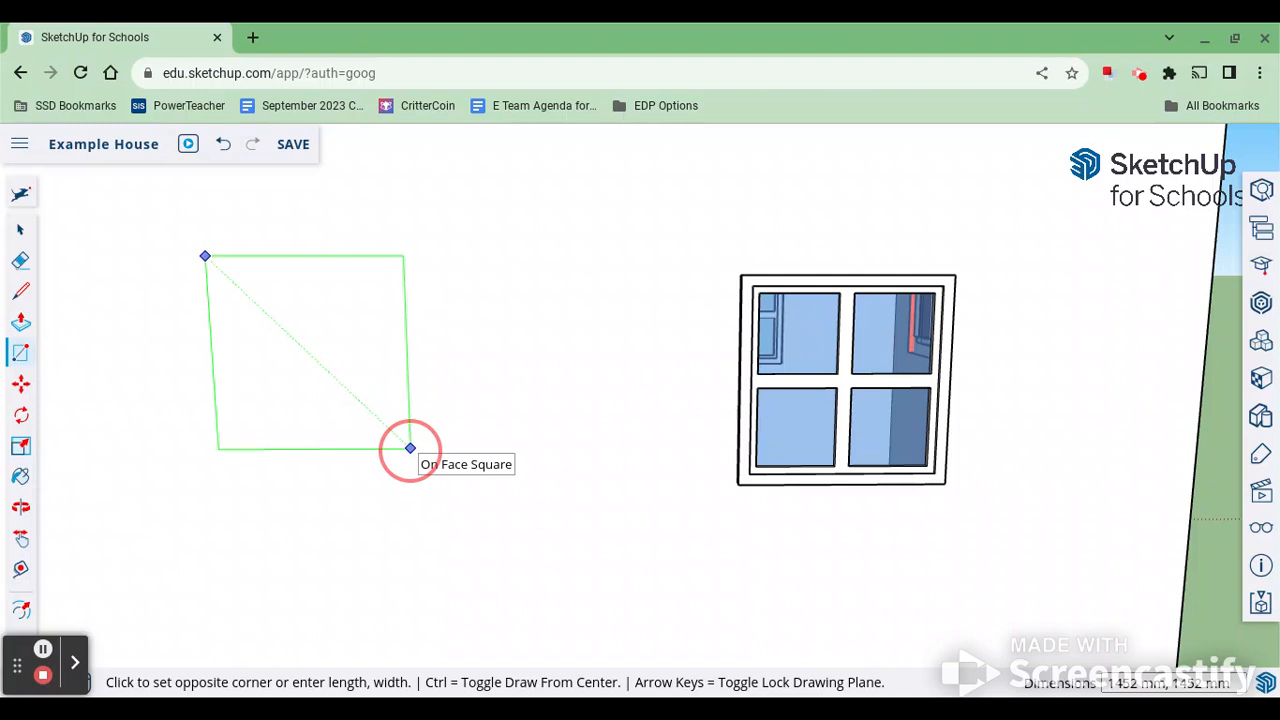
left_click_drag(410, 447, 410, 448)
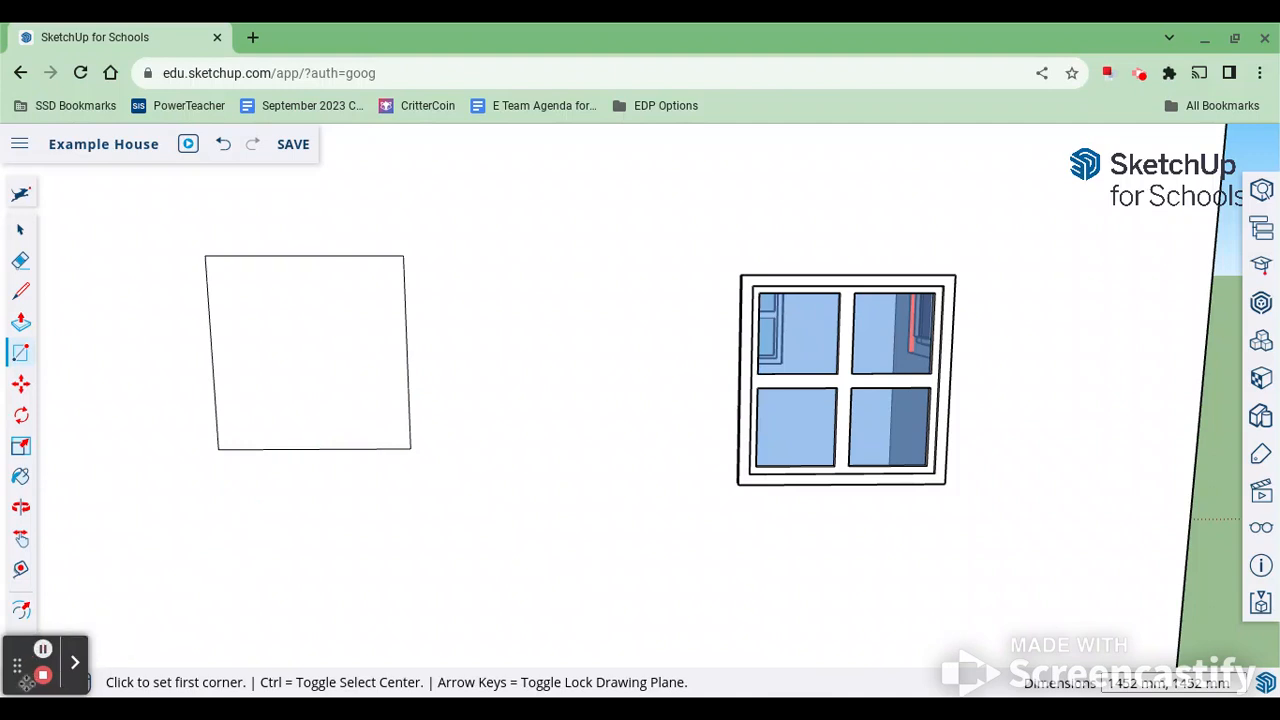
Step: Offset the square's edges outward to form an outer frame border around it
left_click_drag(20, 665, 102, 665)
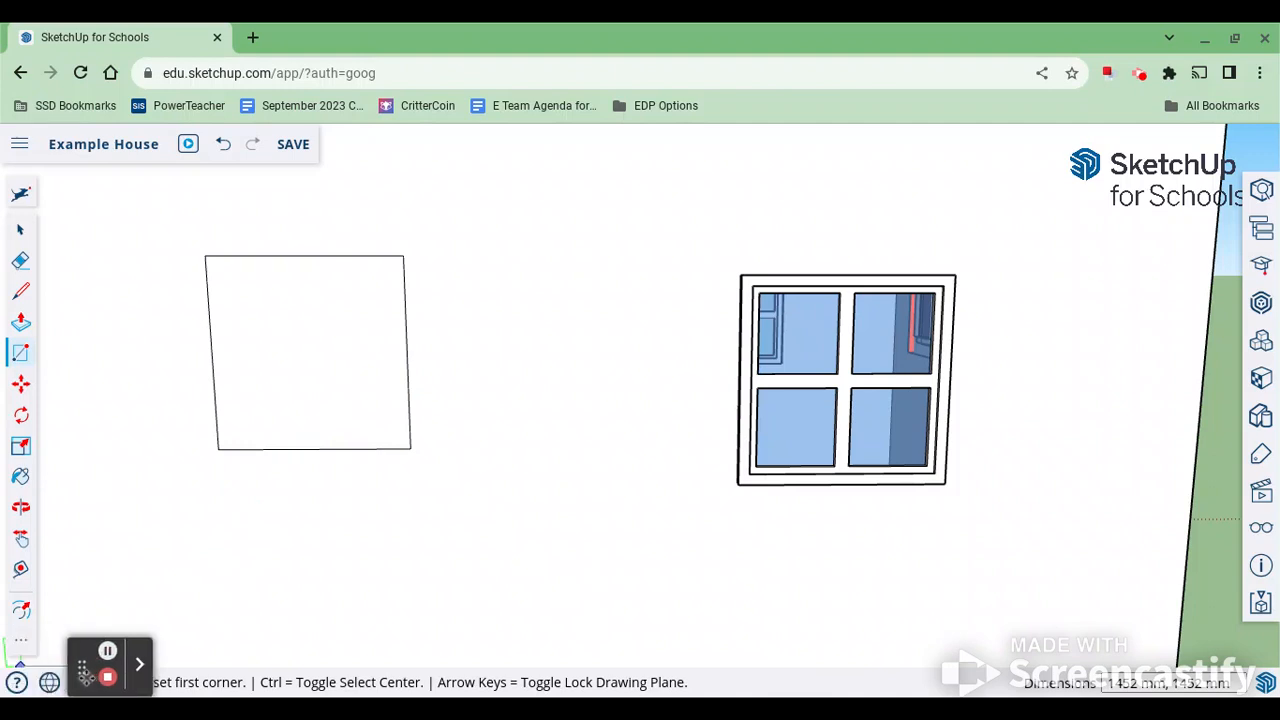
left_click(25, 644)
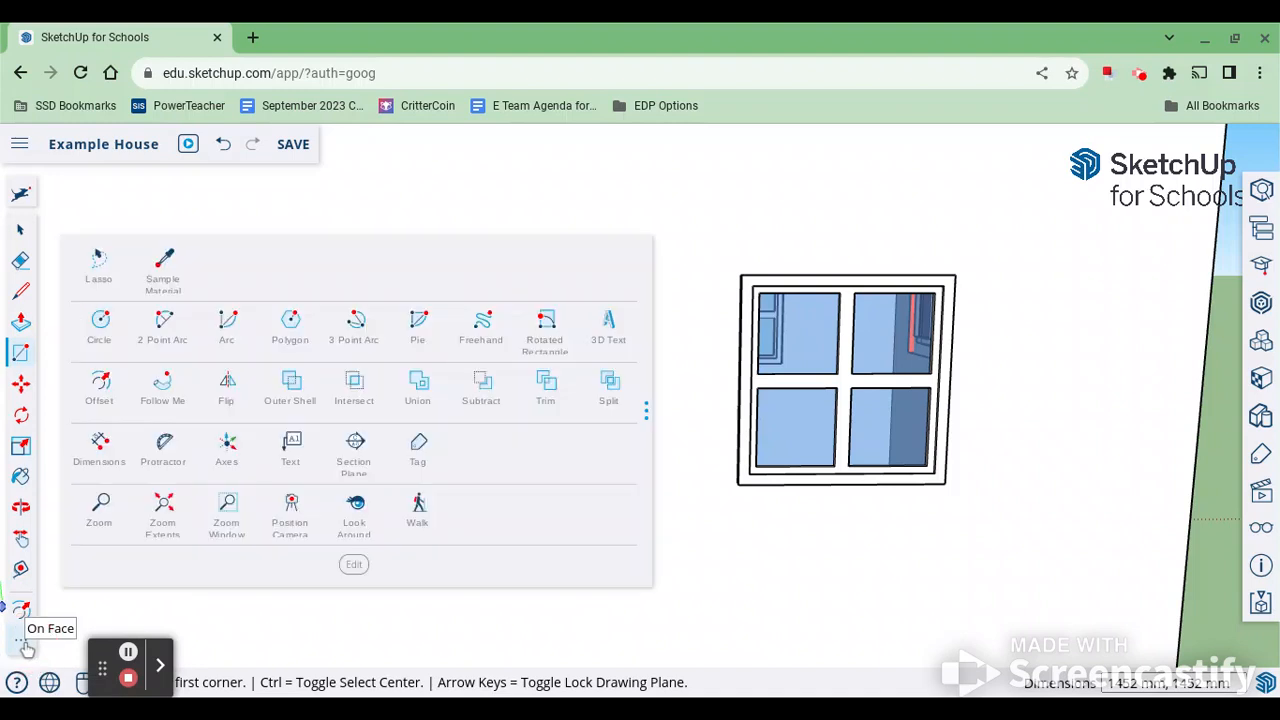
left_click(101, 388)
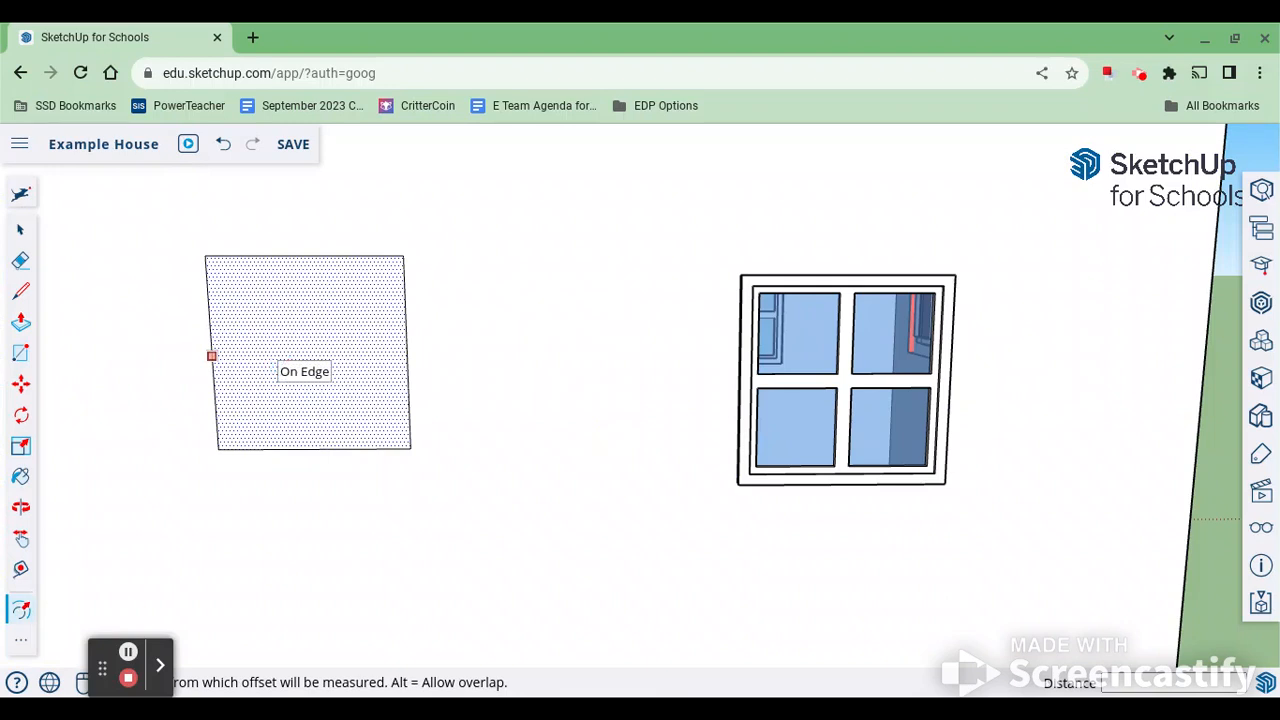
left_click_drag(272, 358, 198, 357)
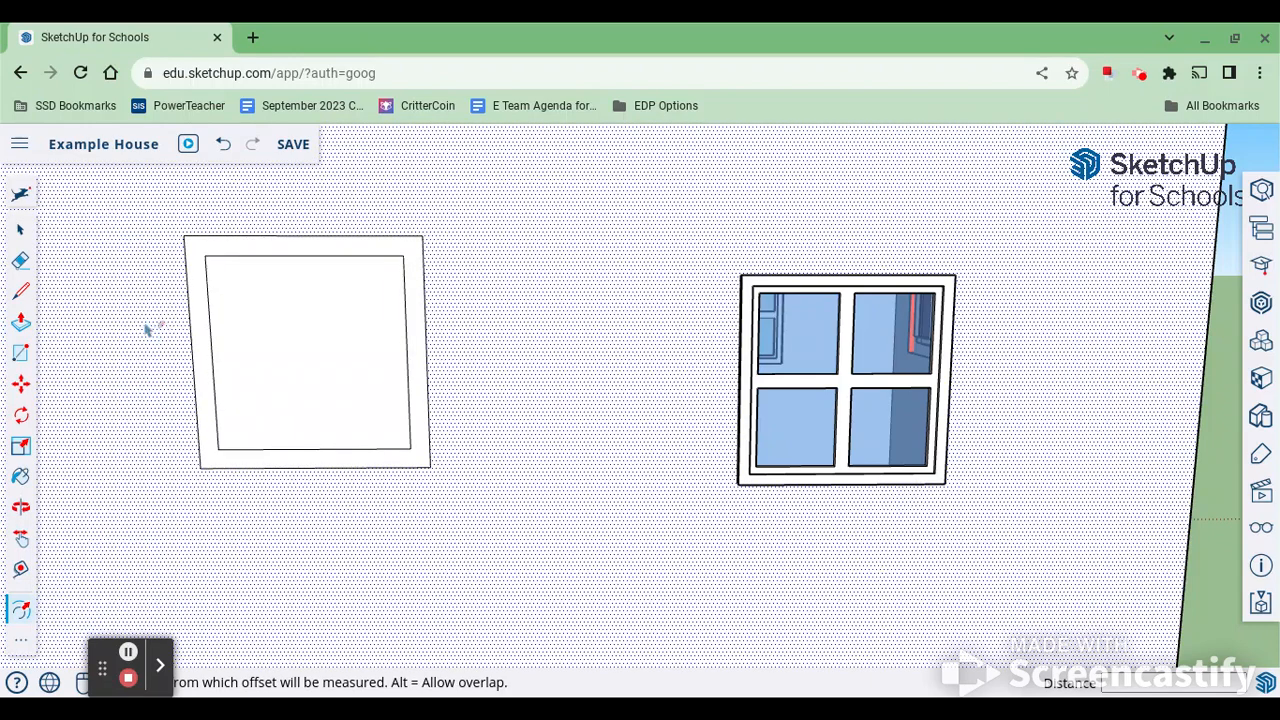
Step: Divide the inner square into four equal panes with vertical and horizontal lines through its edge midpoints
left_click(20, 290)
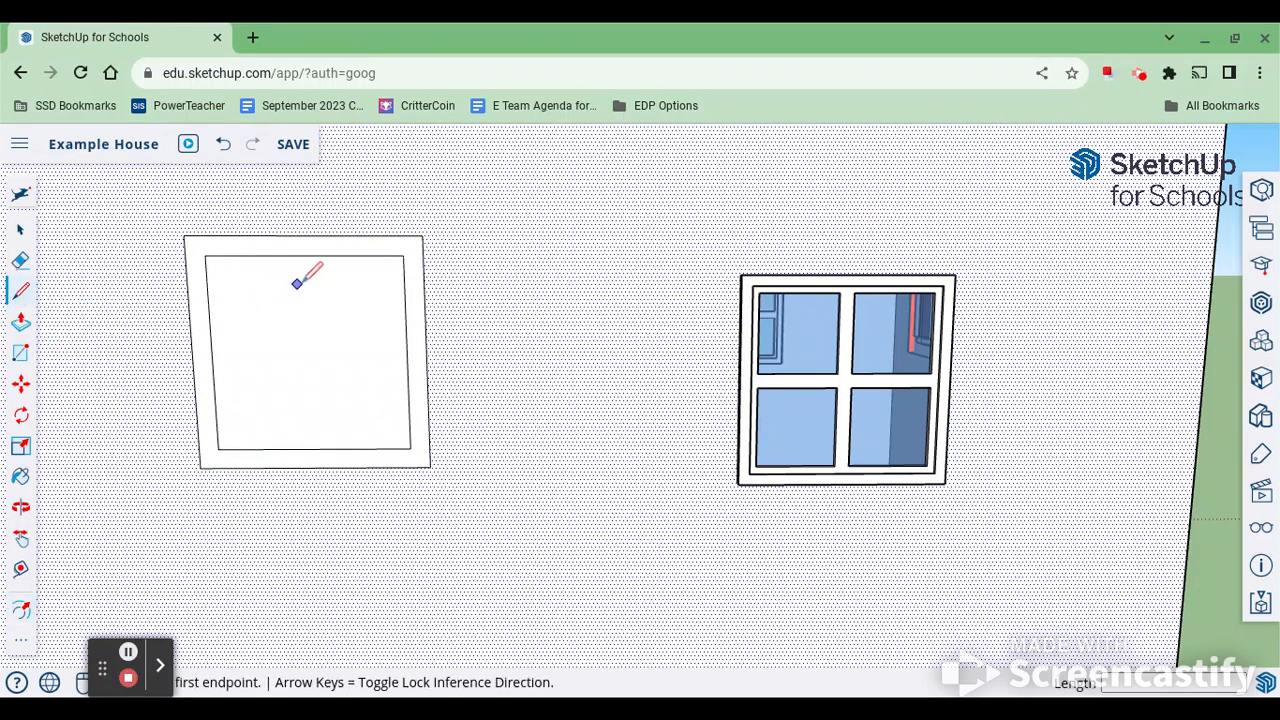
left_click(305, 255)
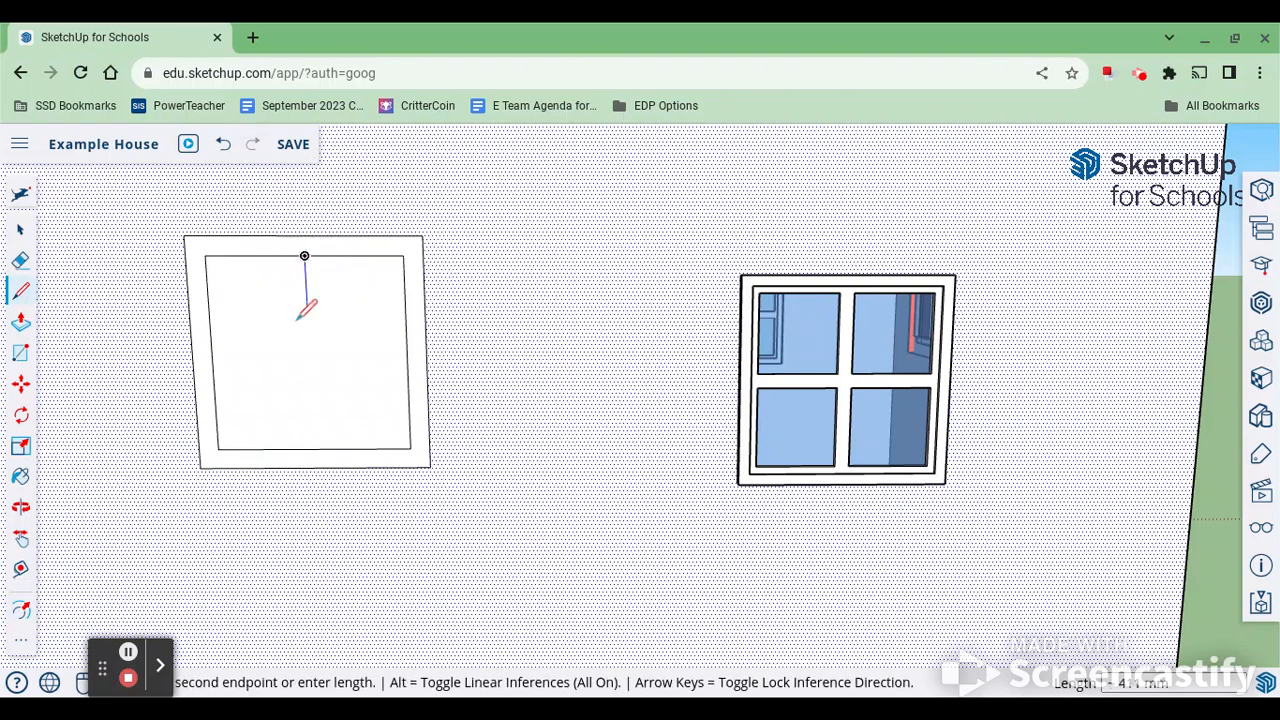
left_click(314, 448)
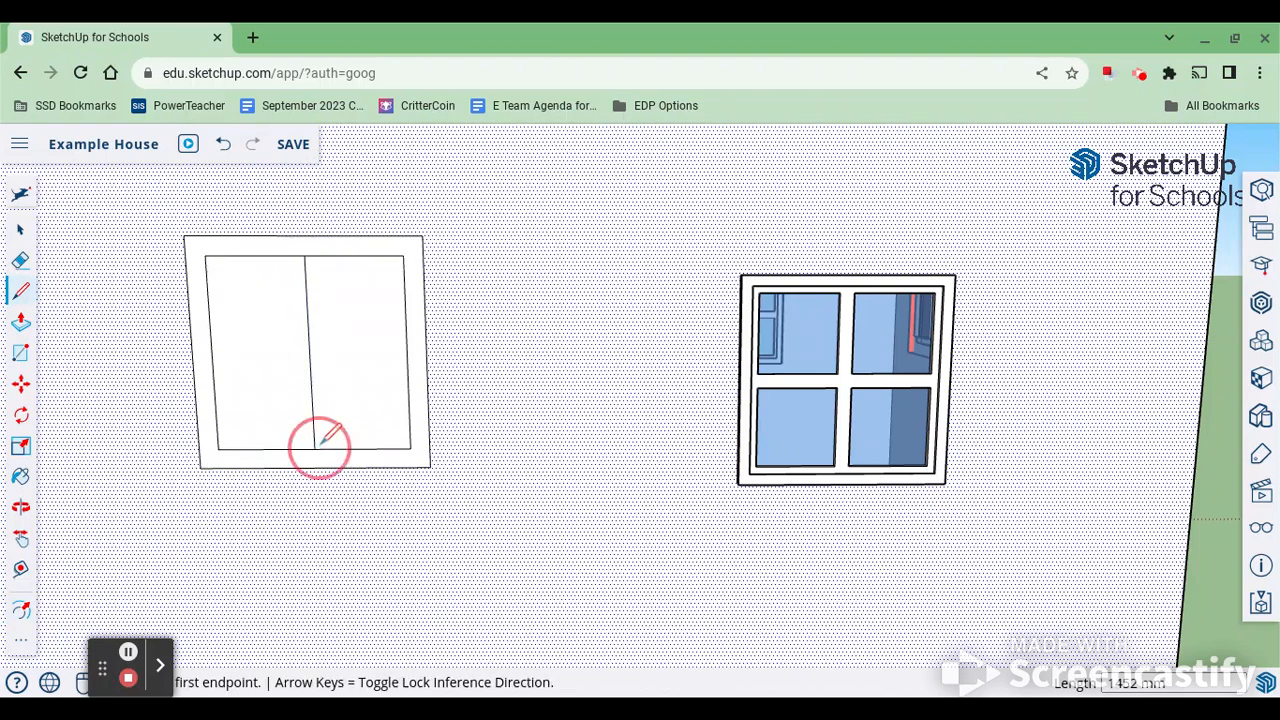
left_click(211, 354)
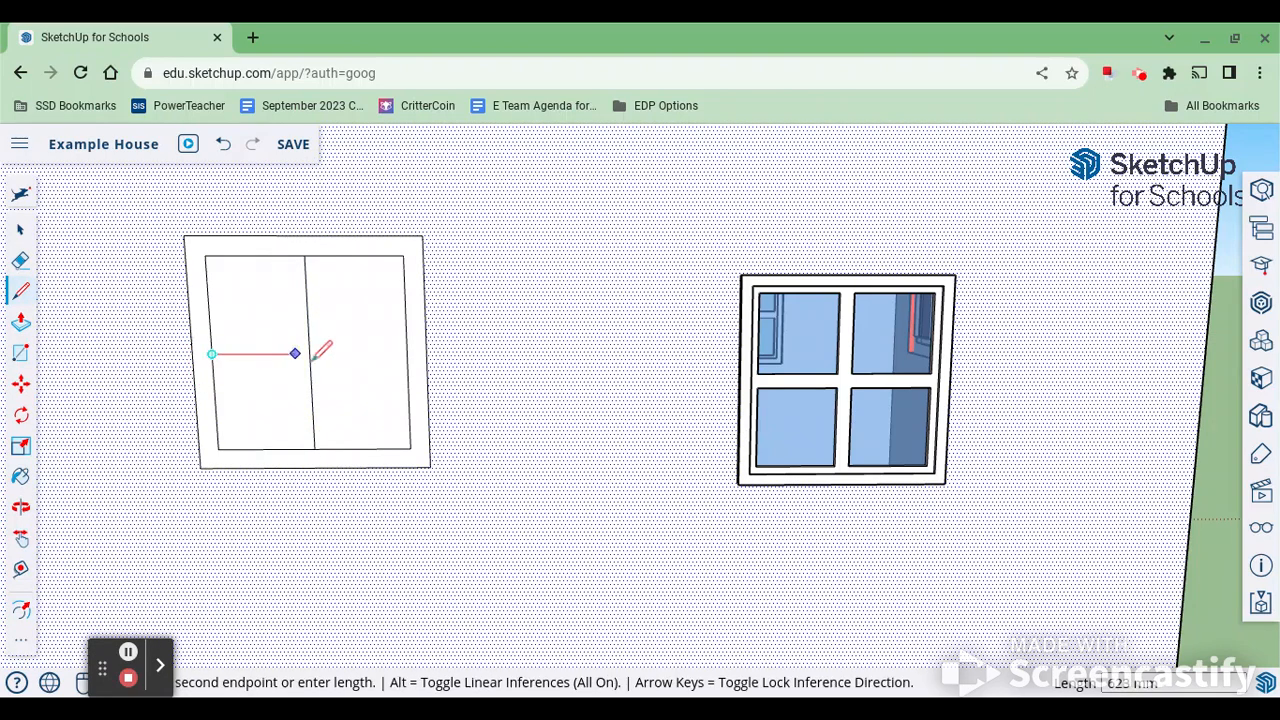
left_click(407, 353)
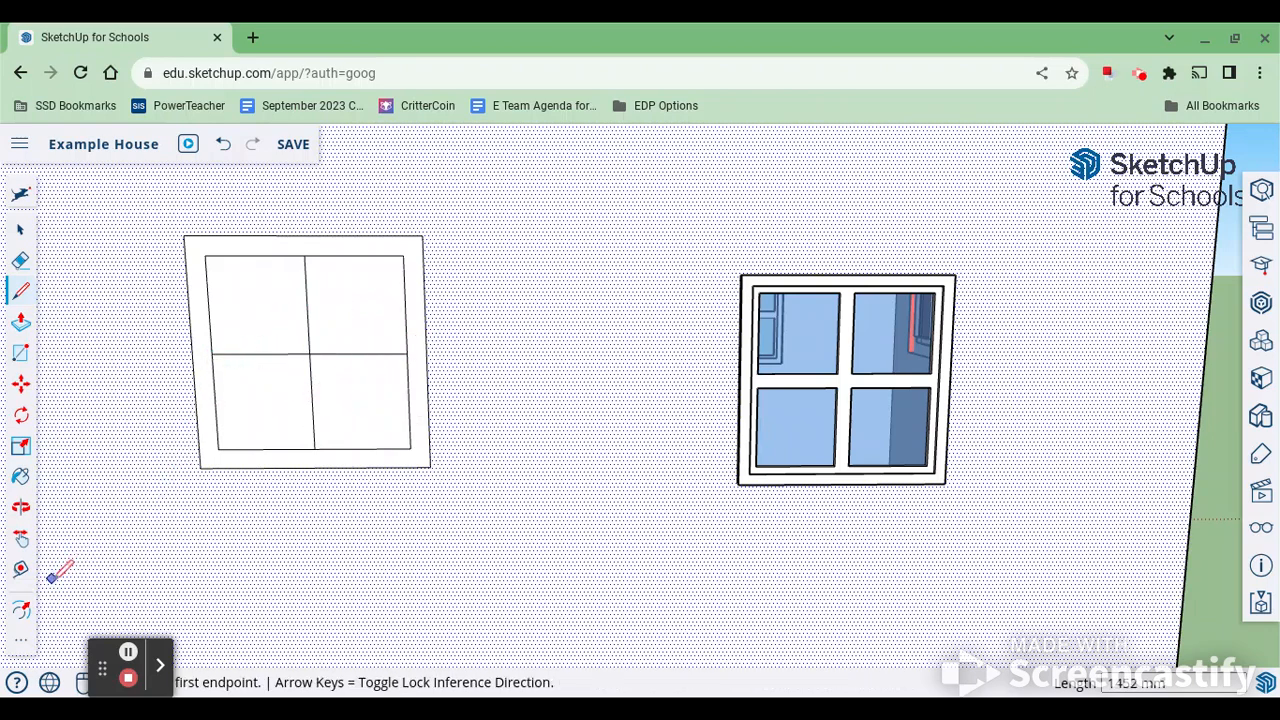
left_click(21, 608)
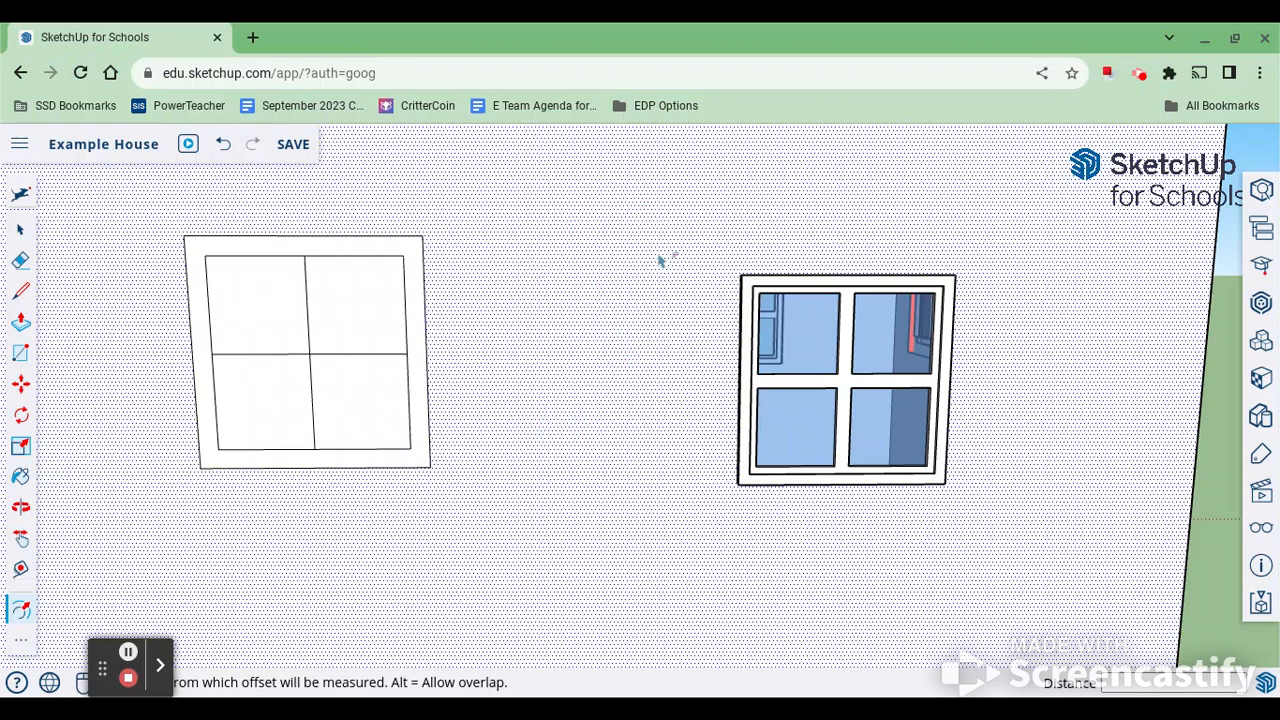
scroll(617, 340, "down", 4)
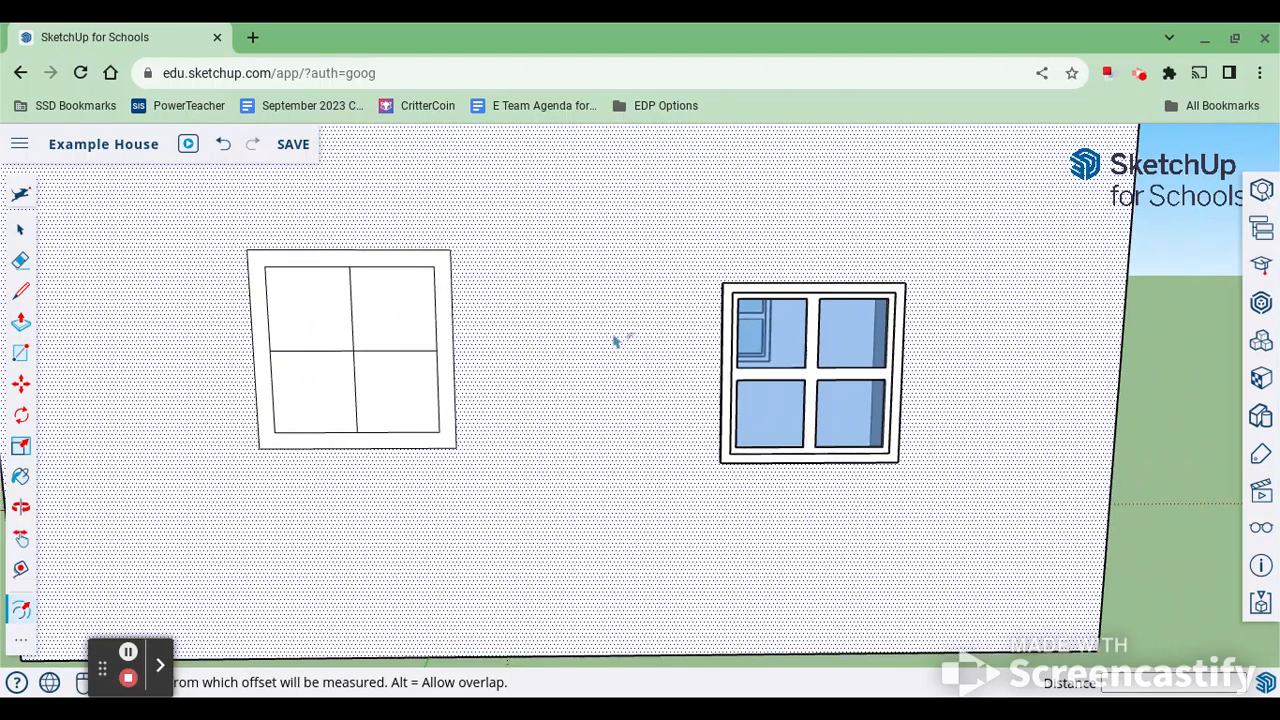
left_click_drag(586, 352, 548, 210)
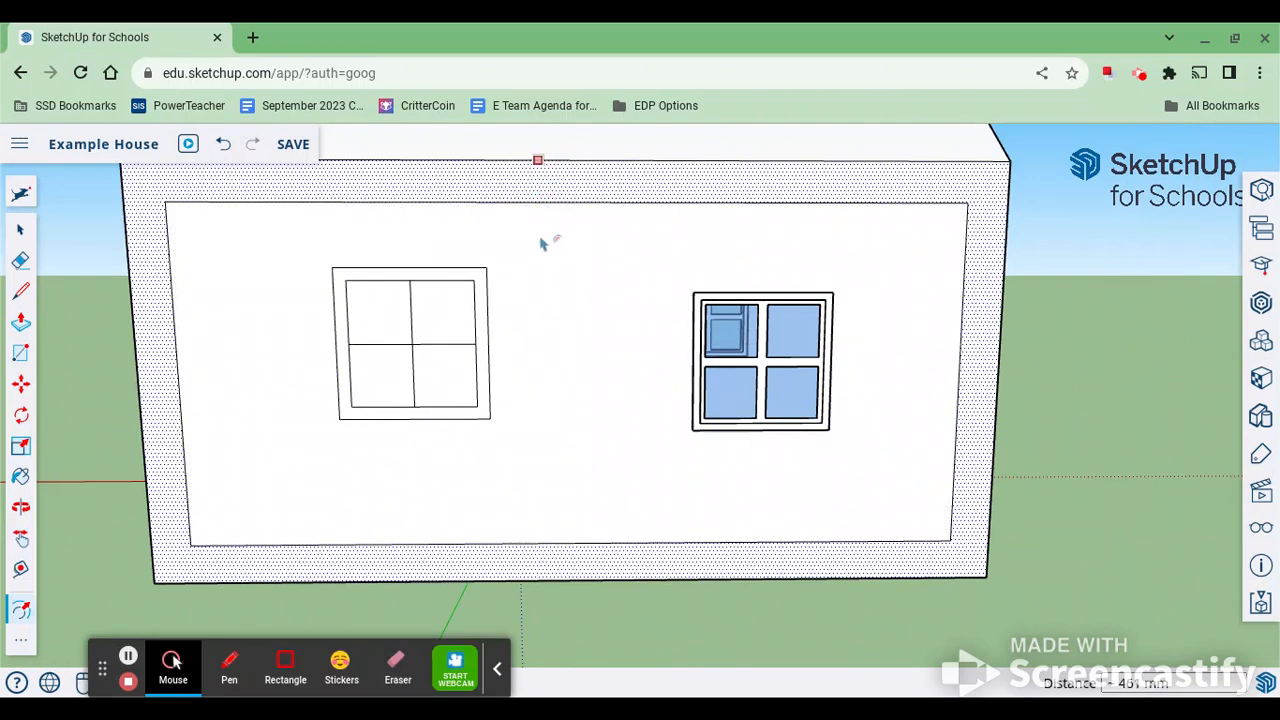
key("ctrl+z")
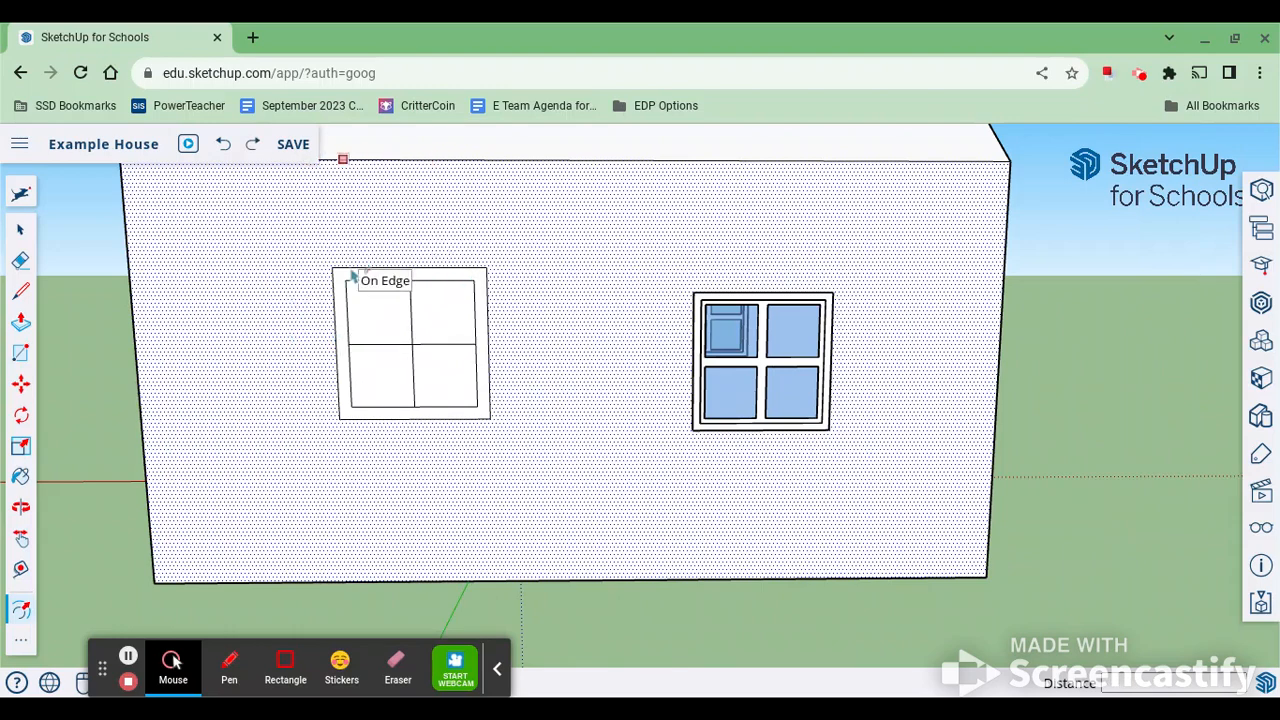
left_click(20, 230)
left_click(709, 611)
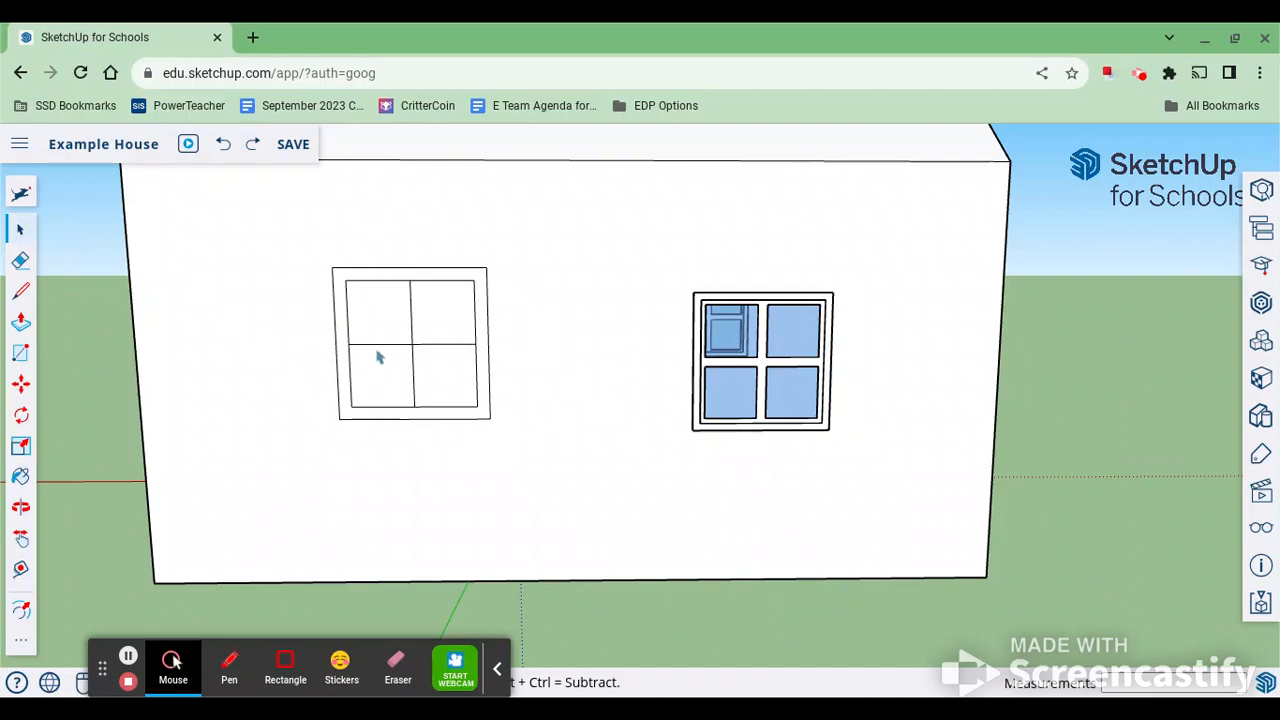
Step: Offset each of the four panes inward by about 89 mm
middle_click_drag(378, 357, 130, 530)
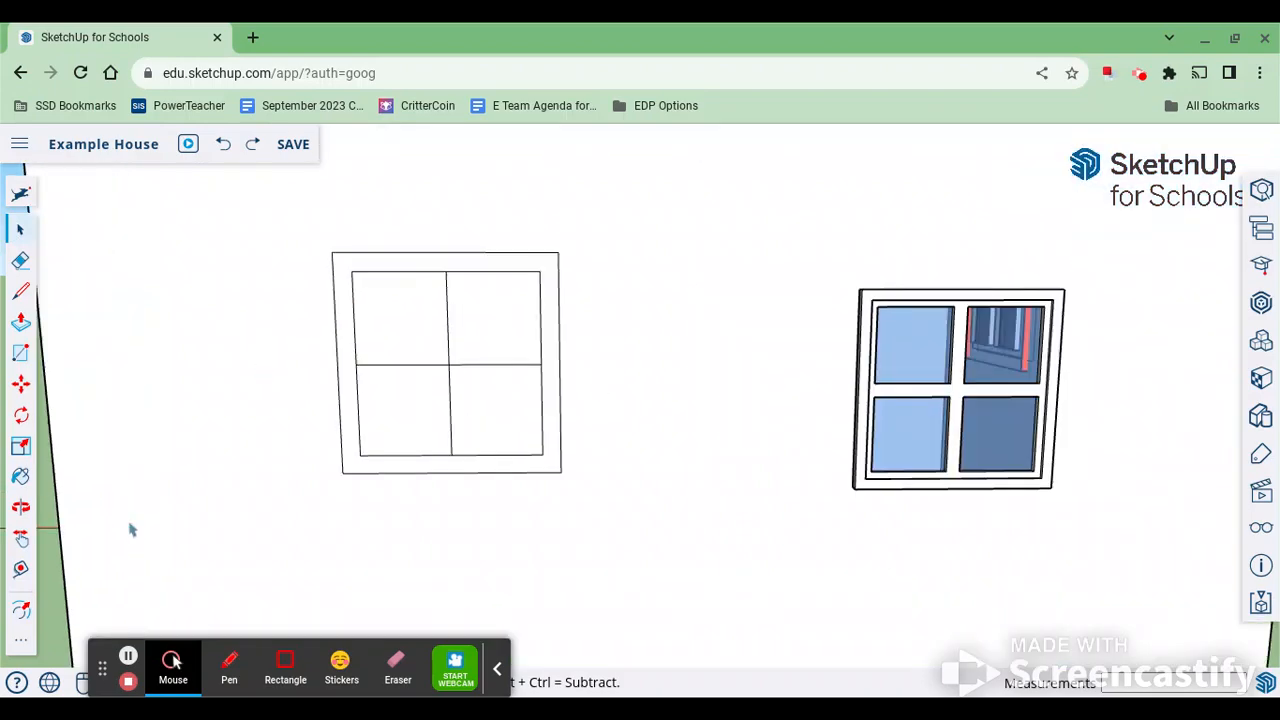
left_click(22, 609)
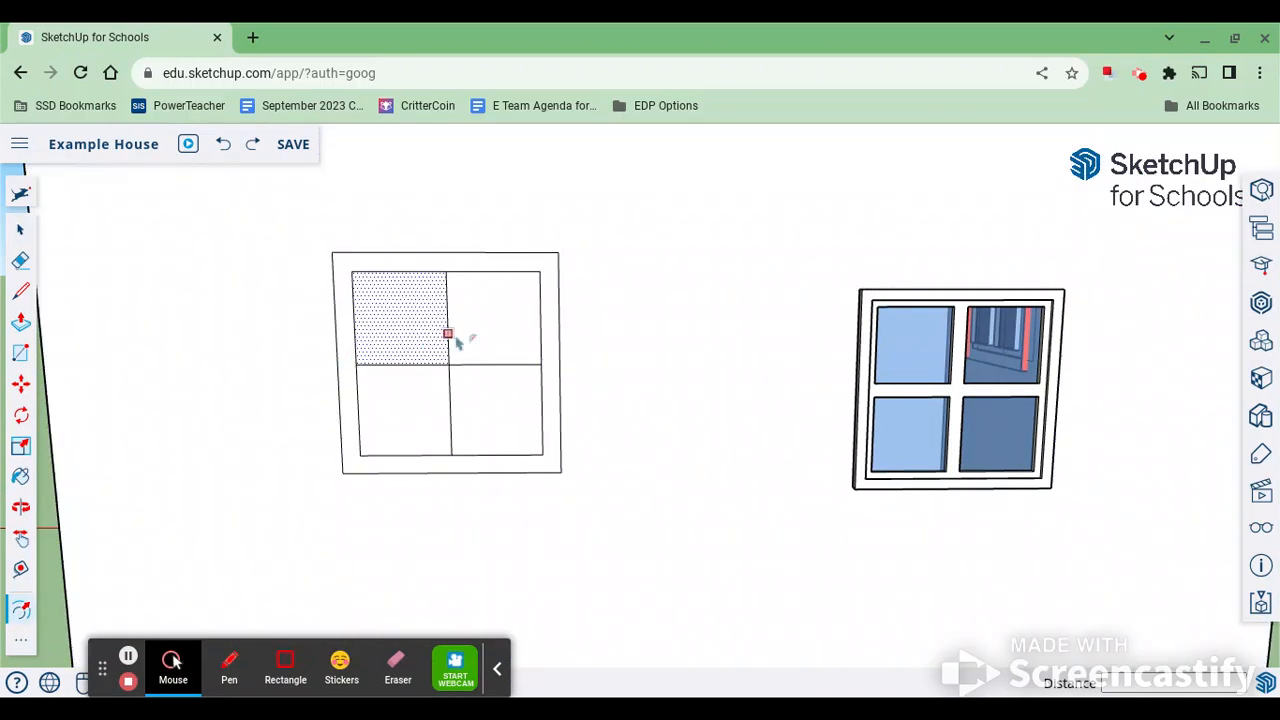
left_click(410, 281)
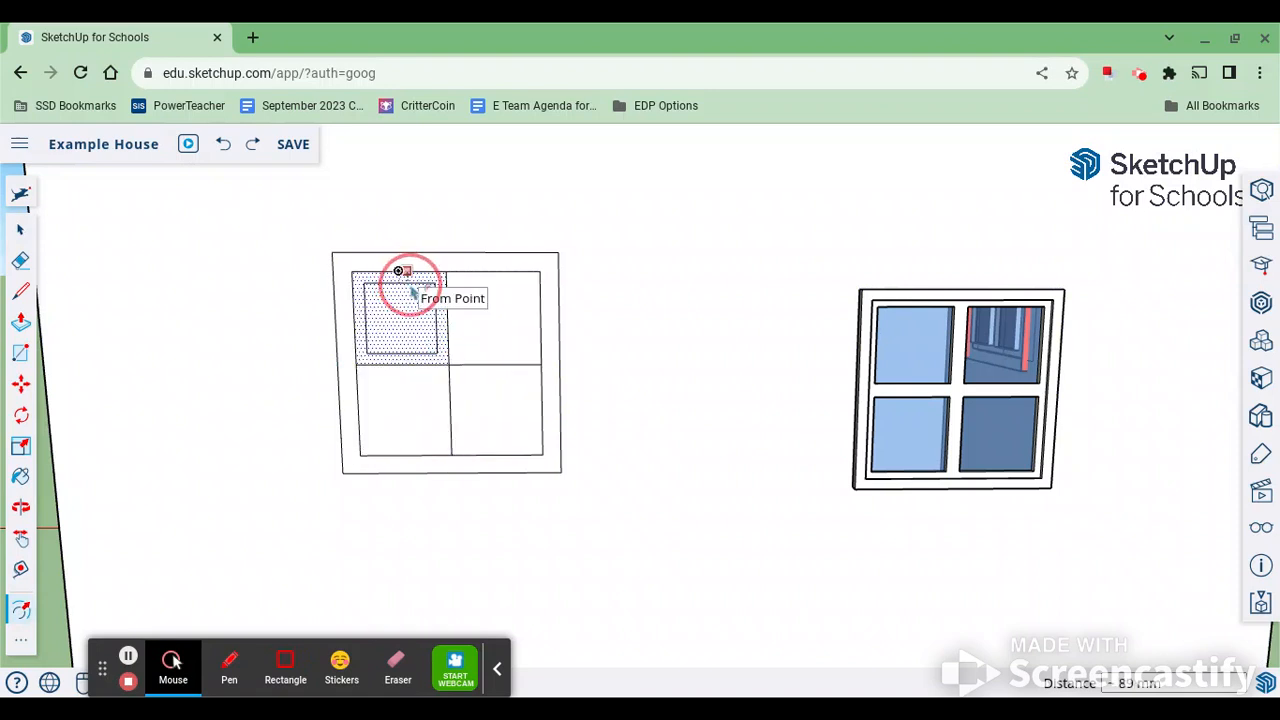
left_click(411, 290)
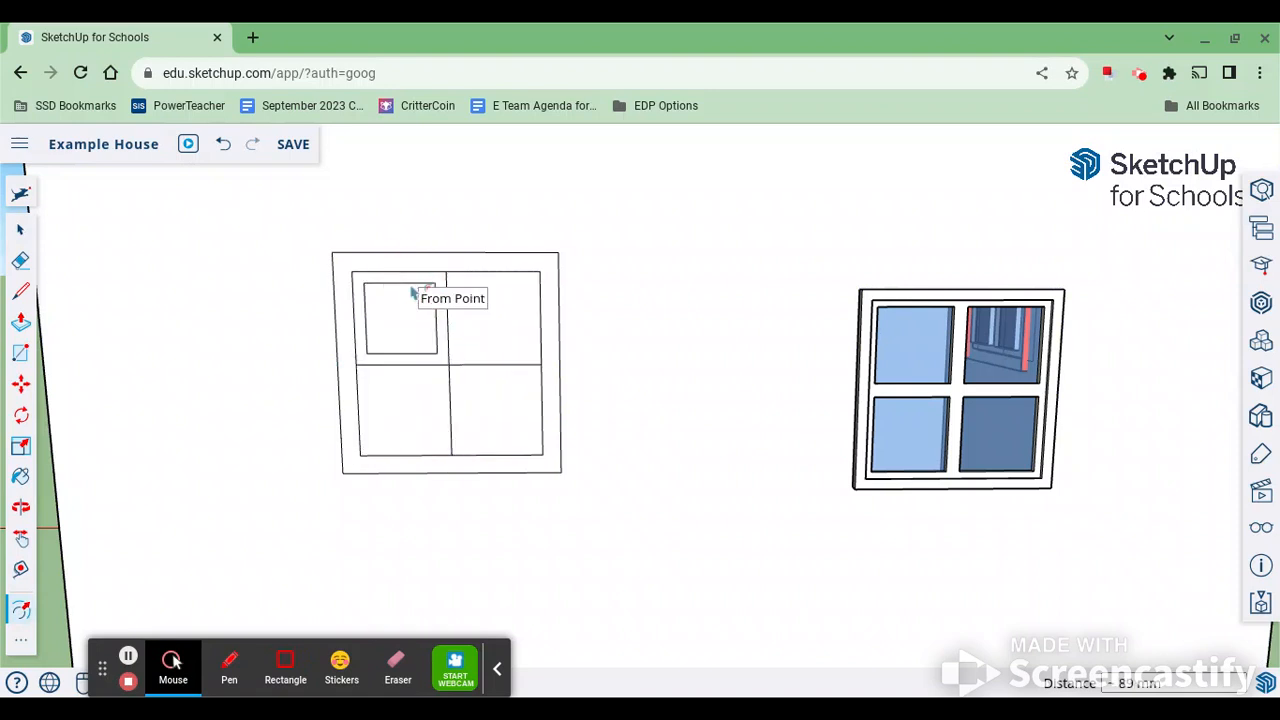
double_click(495, 310)
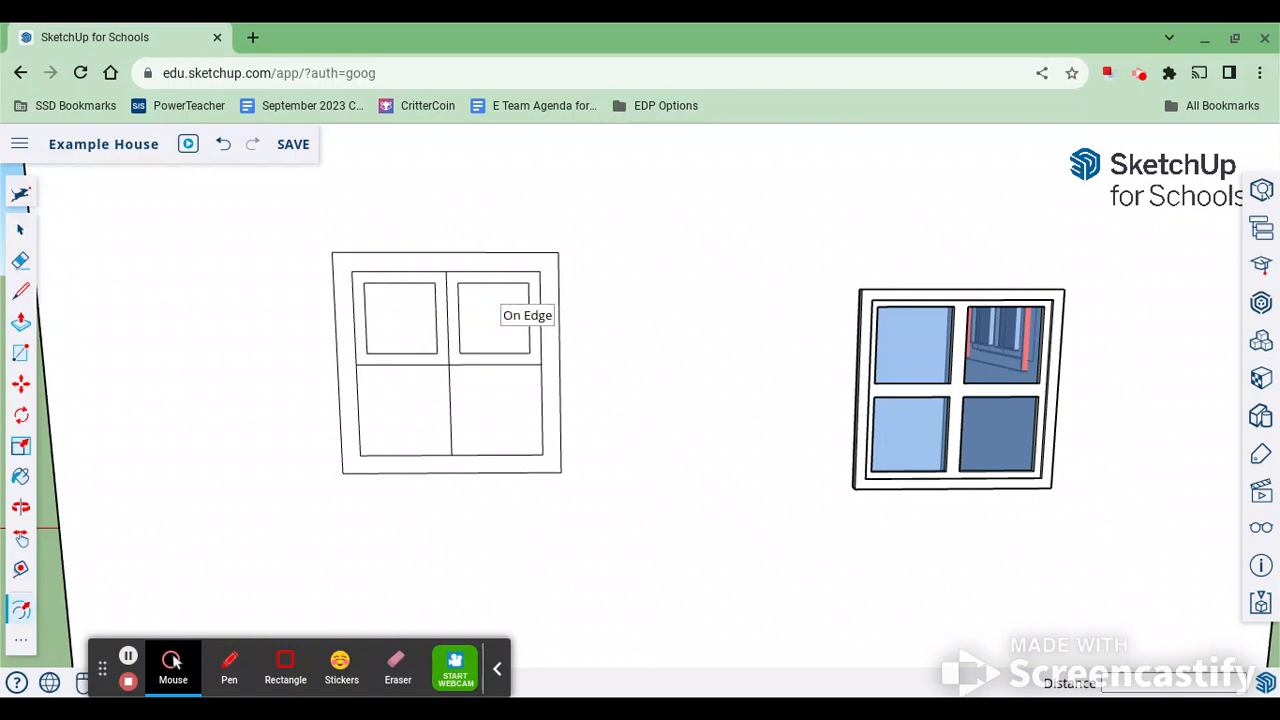
left_click(504, 401)
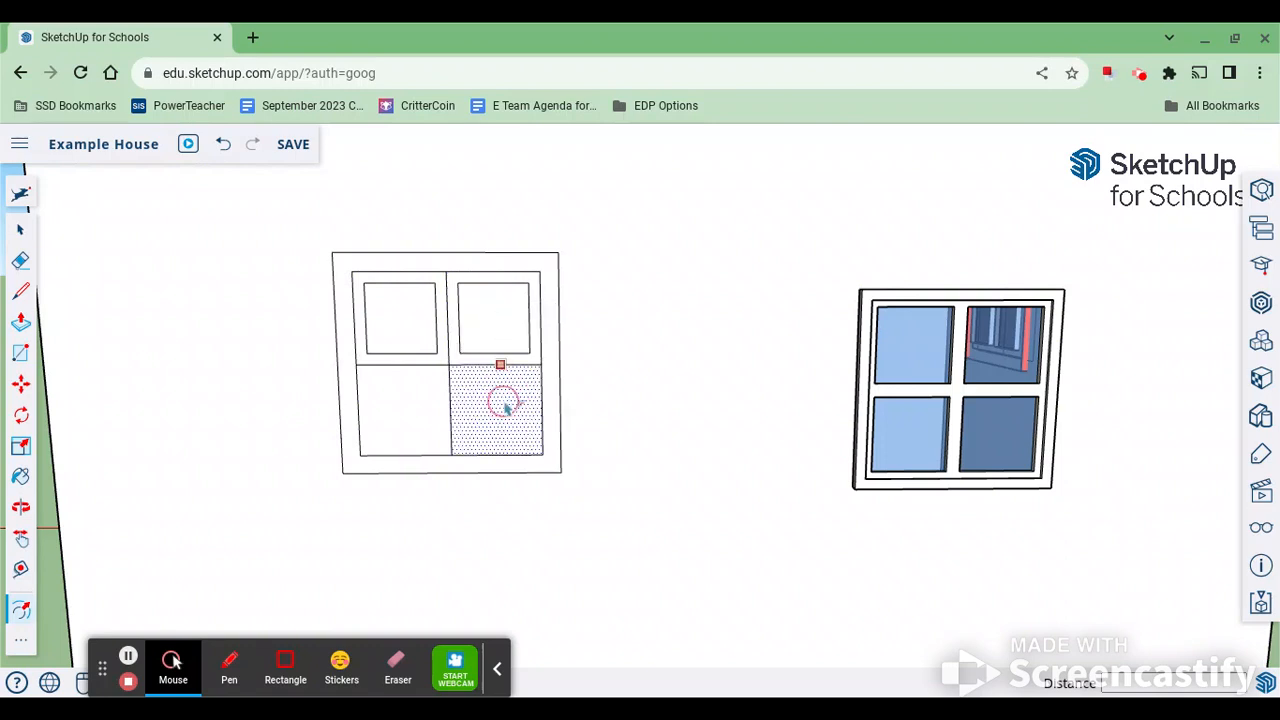
left_click(506, 405)
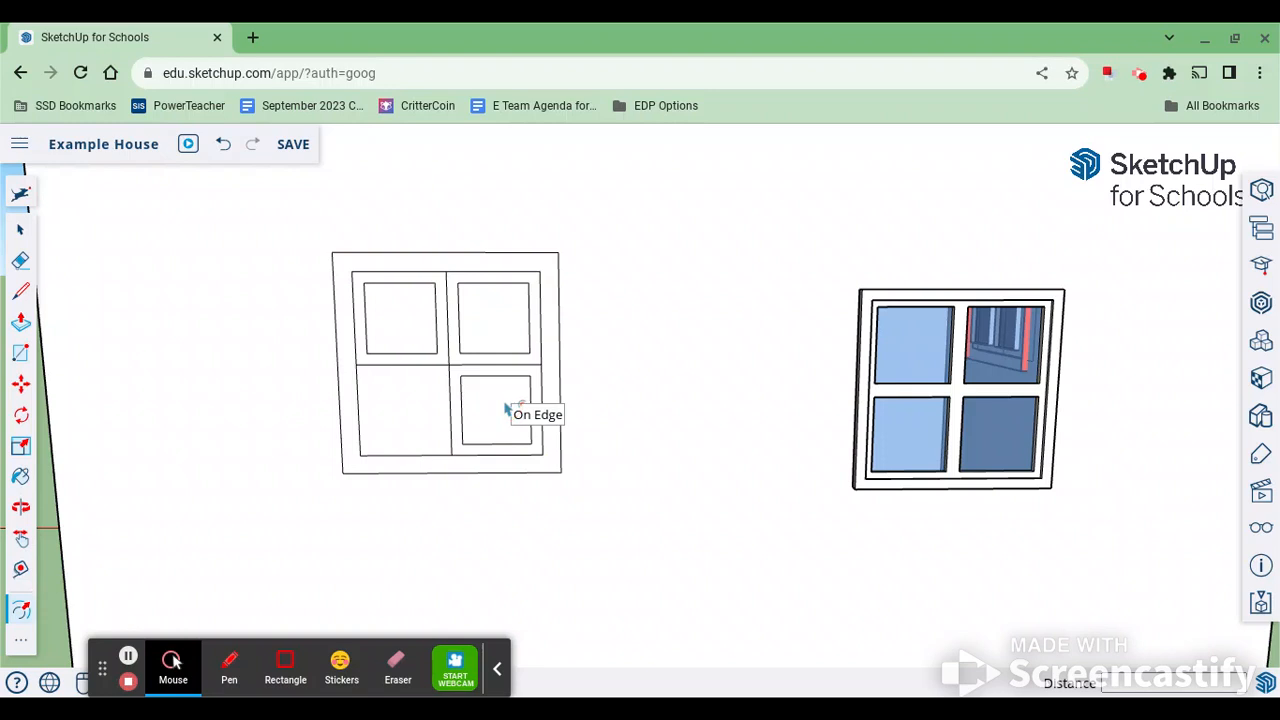
double_click(411, 412)
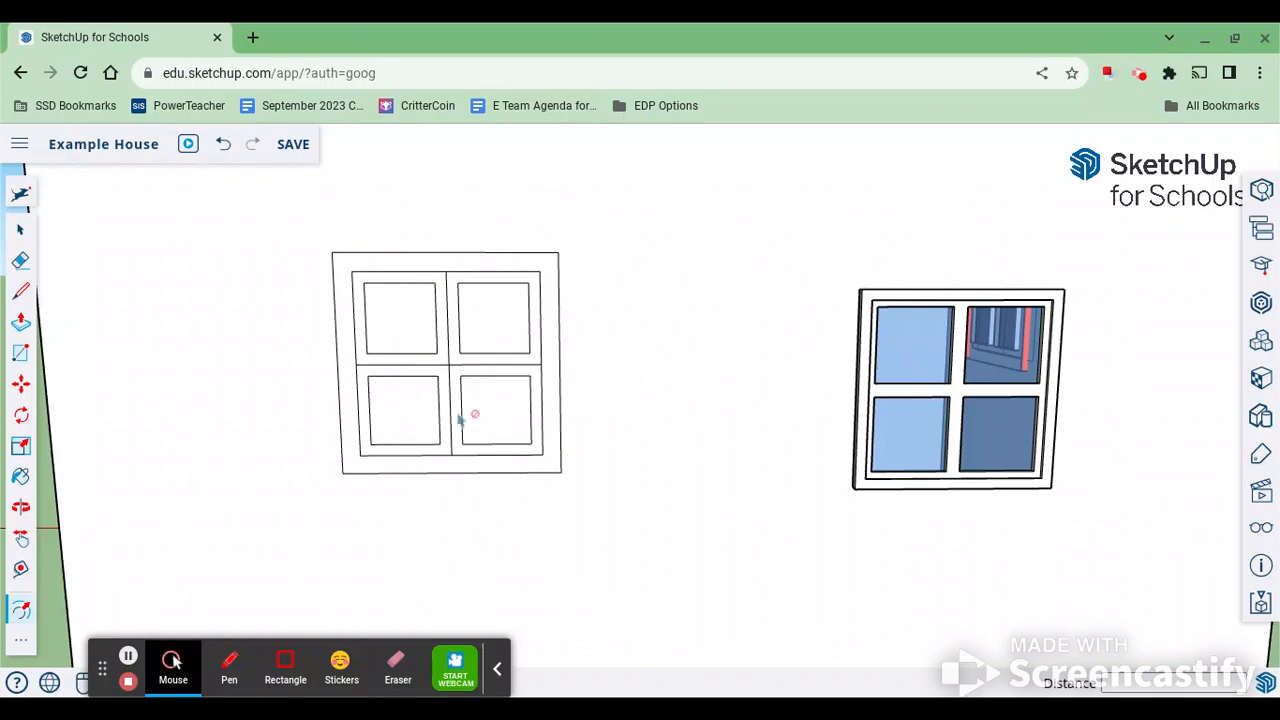
Step: Erase the vertical and horizontal dividing lines between the four panes
left_click(21, 260)
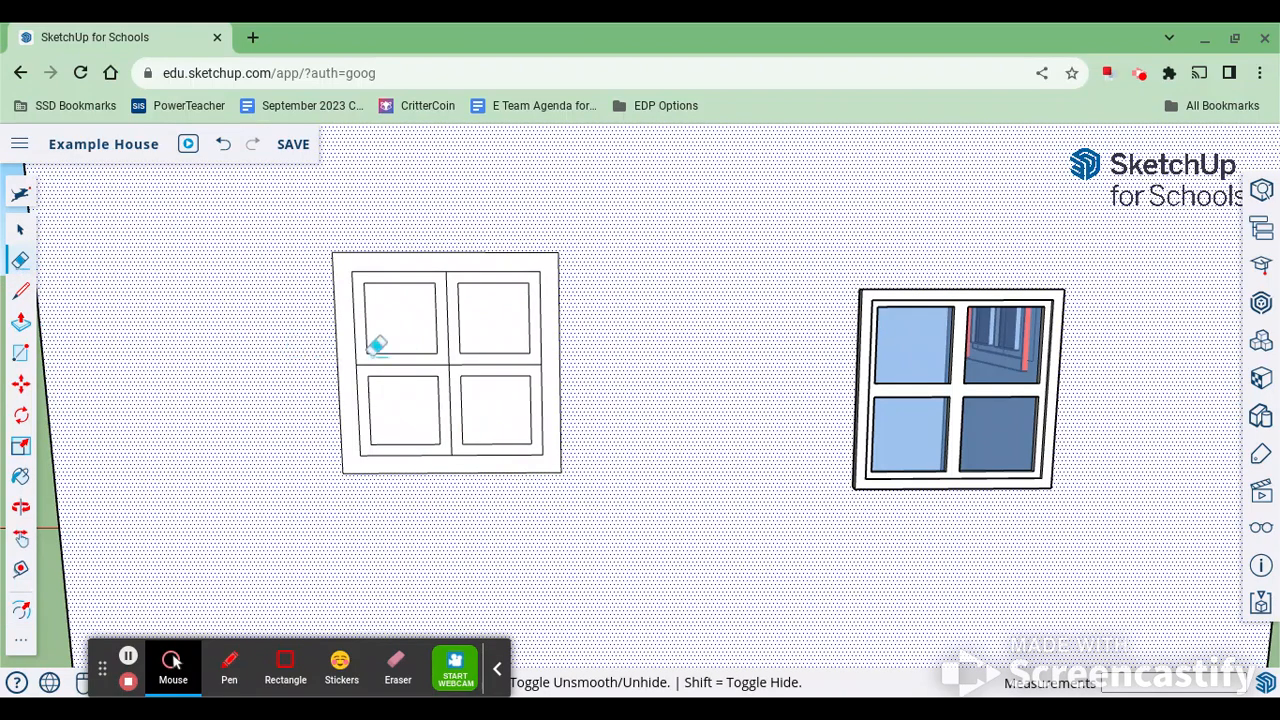
left_click_drag(448, 352, 446, 374)
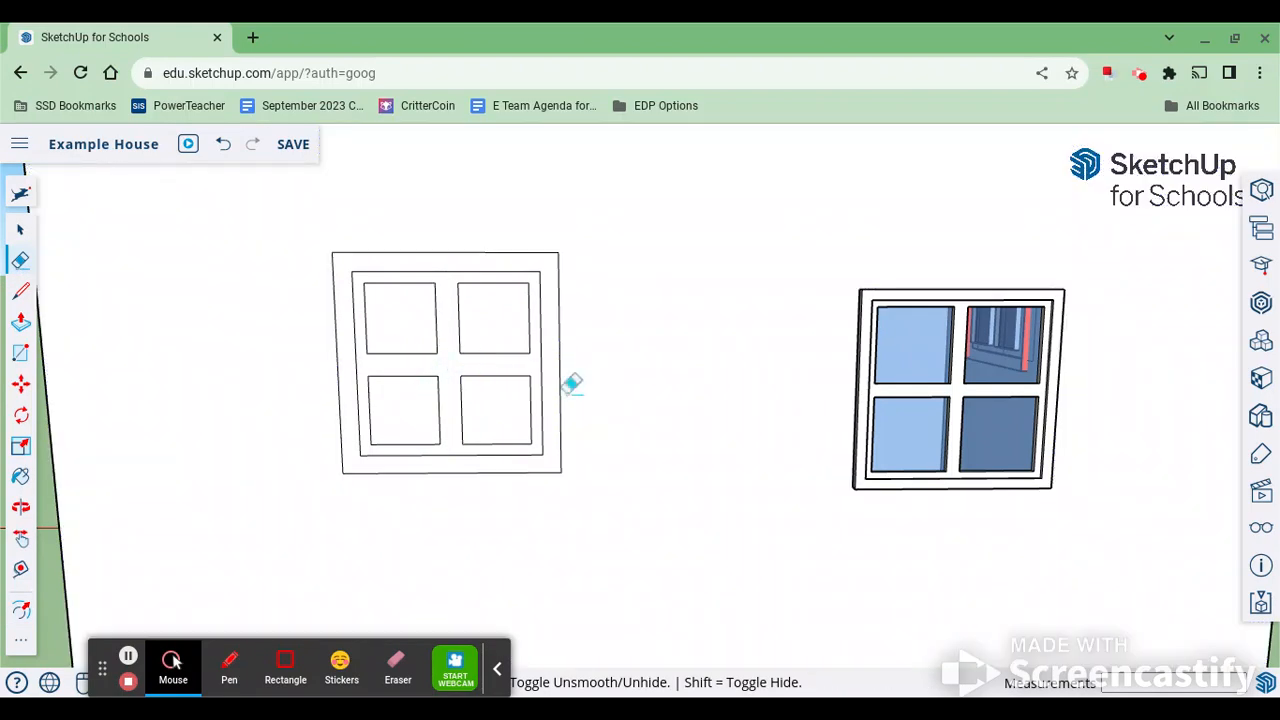
mouse_move(590, 396)
middle_mouse_down()
mouse_move(580, 400)
mouse_move(585, 378)
mouse_move(617, 386)
middle_mouse_up()
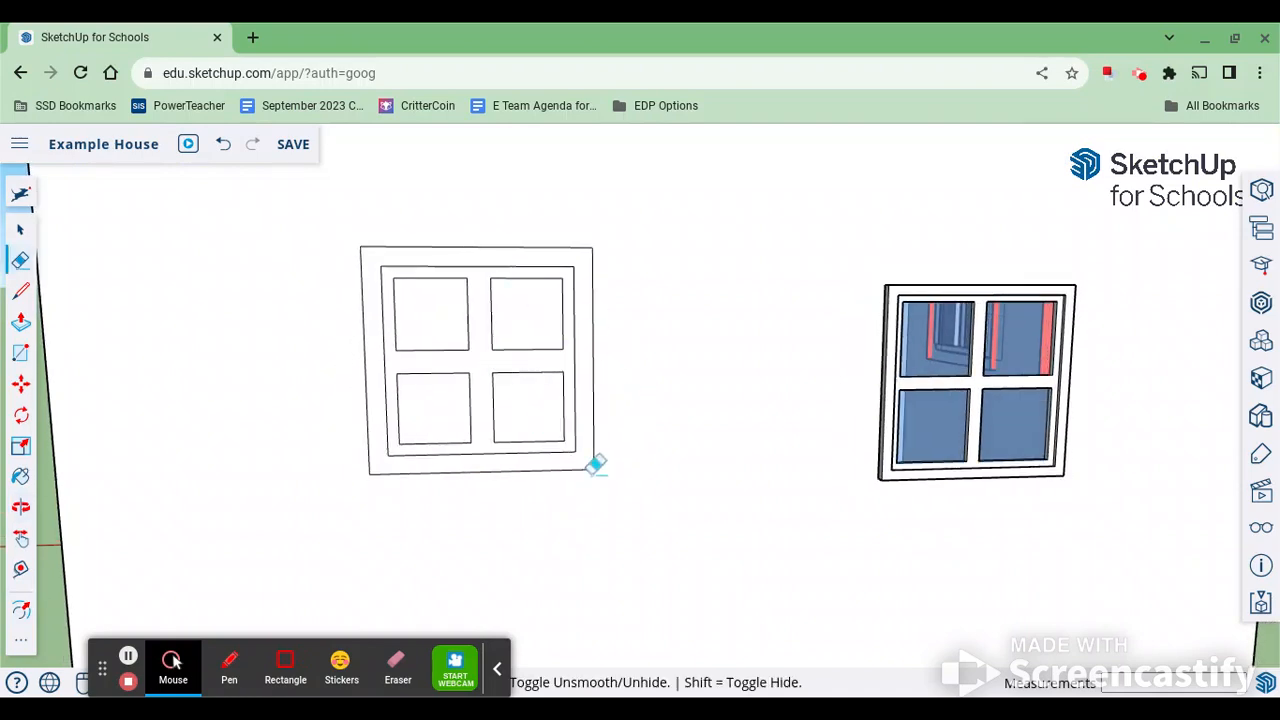
middle_click_drag(605, 405, 557, 428)
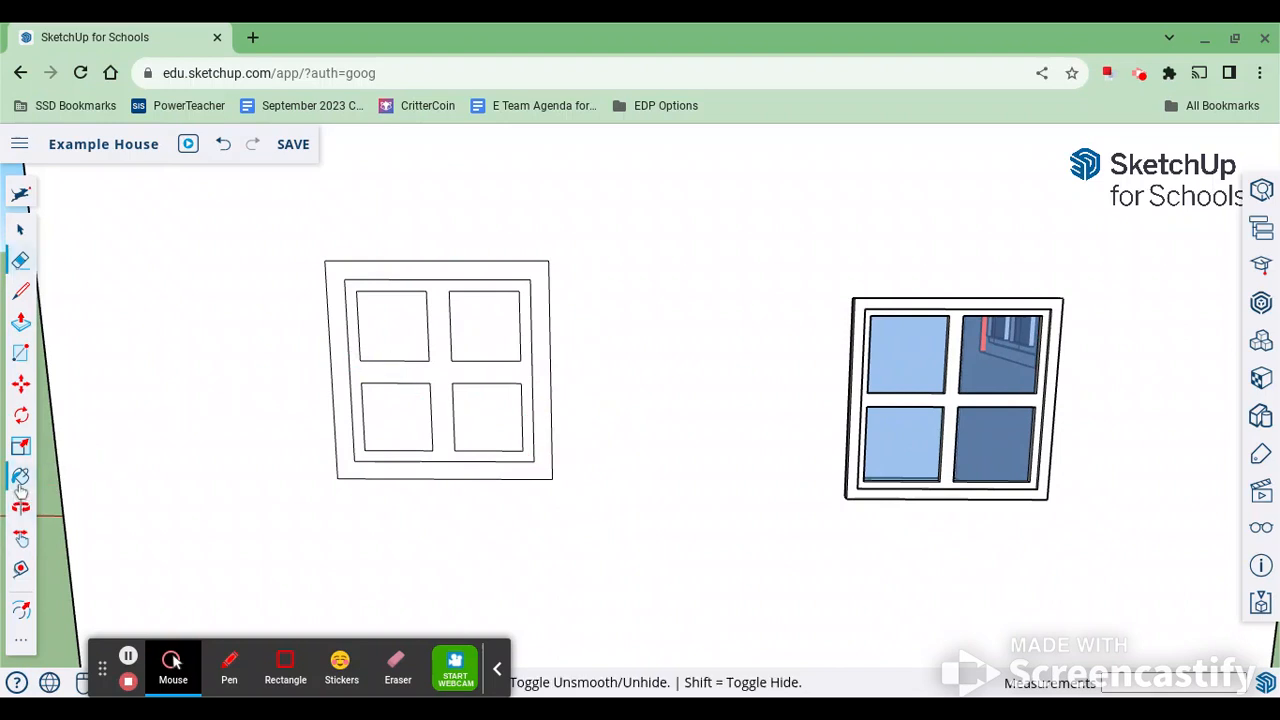
Step: Paint the four window panes with the Translucent Glass Blue material from the Glass and Mirrors collection
left_click(20, 476)
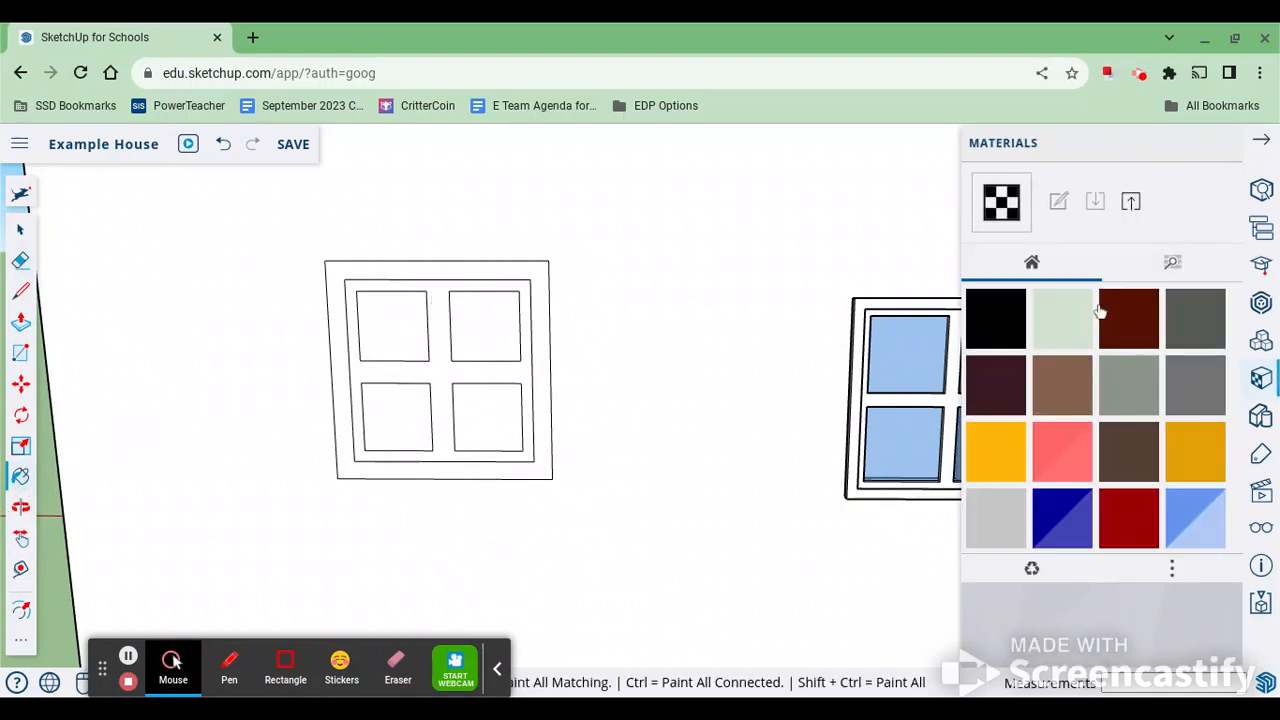
left_click(1172, 262)
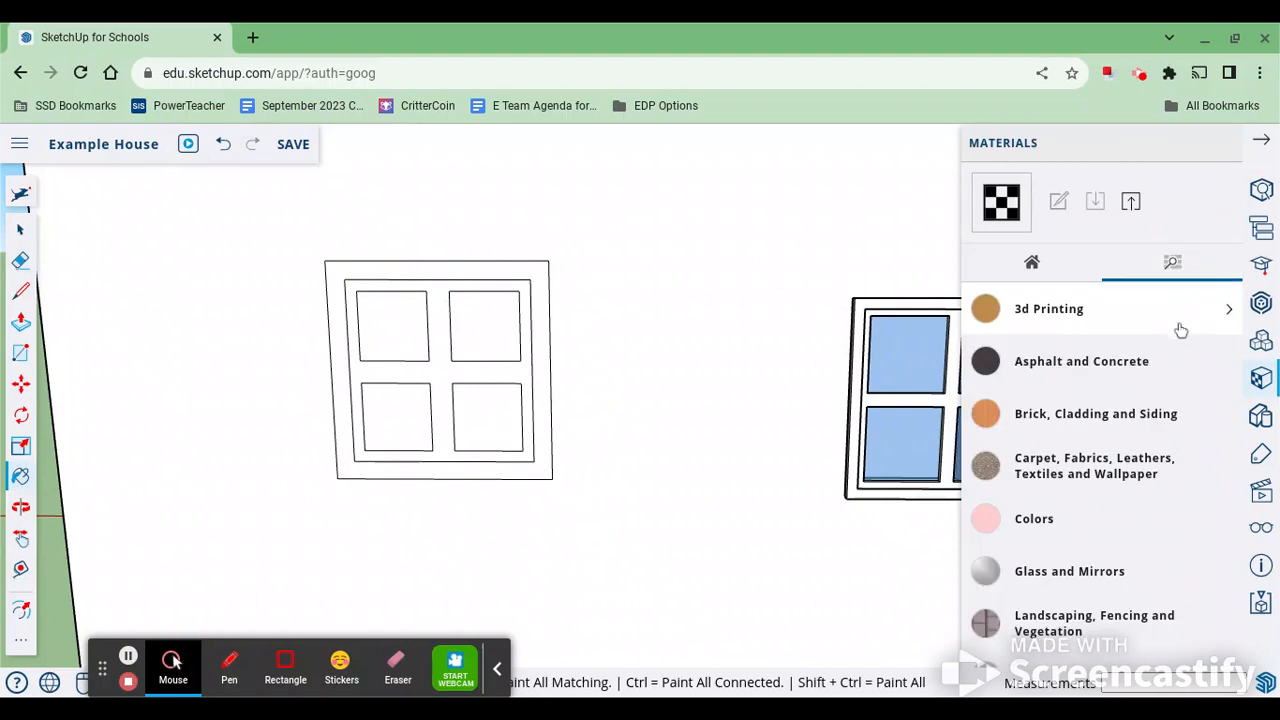
scroll(1100, 380, "down", 2)
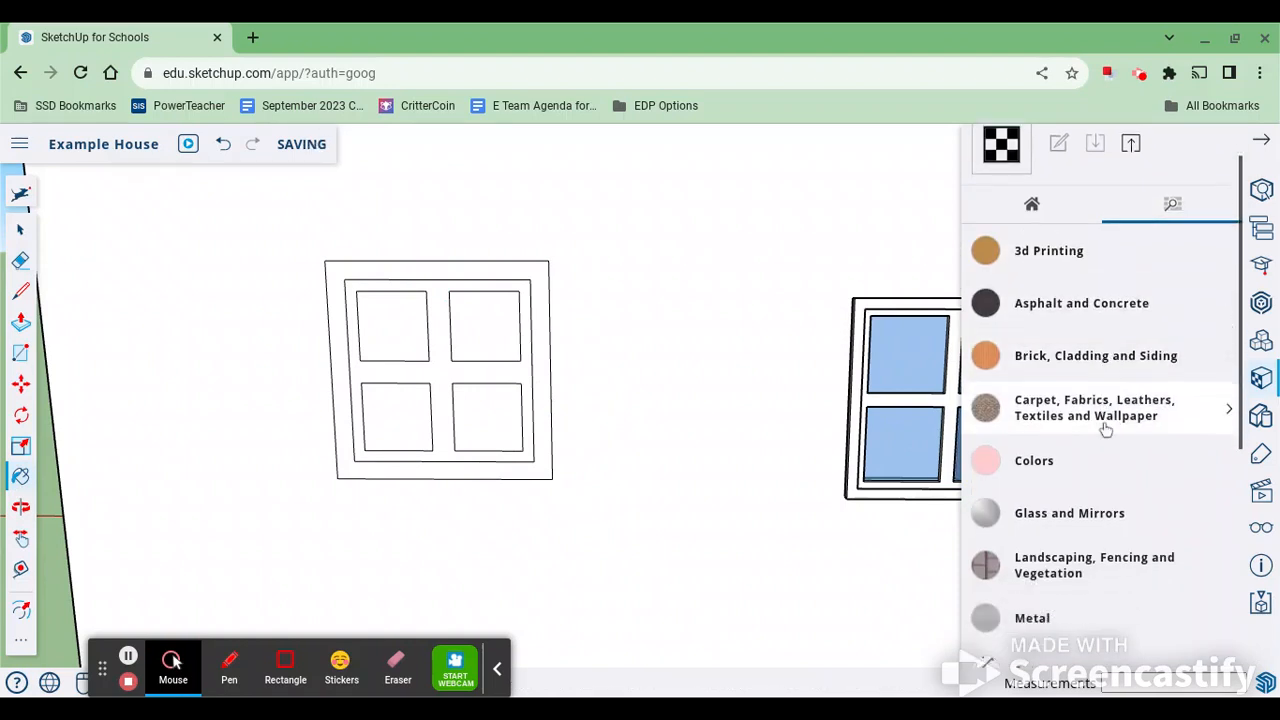
left_click(1106, 493)
left_click(1192, 552)
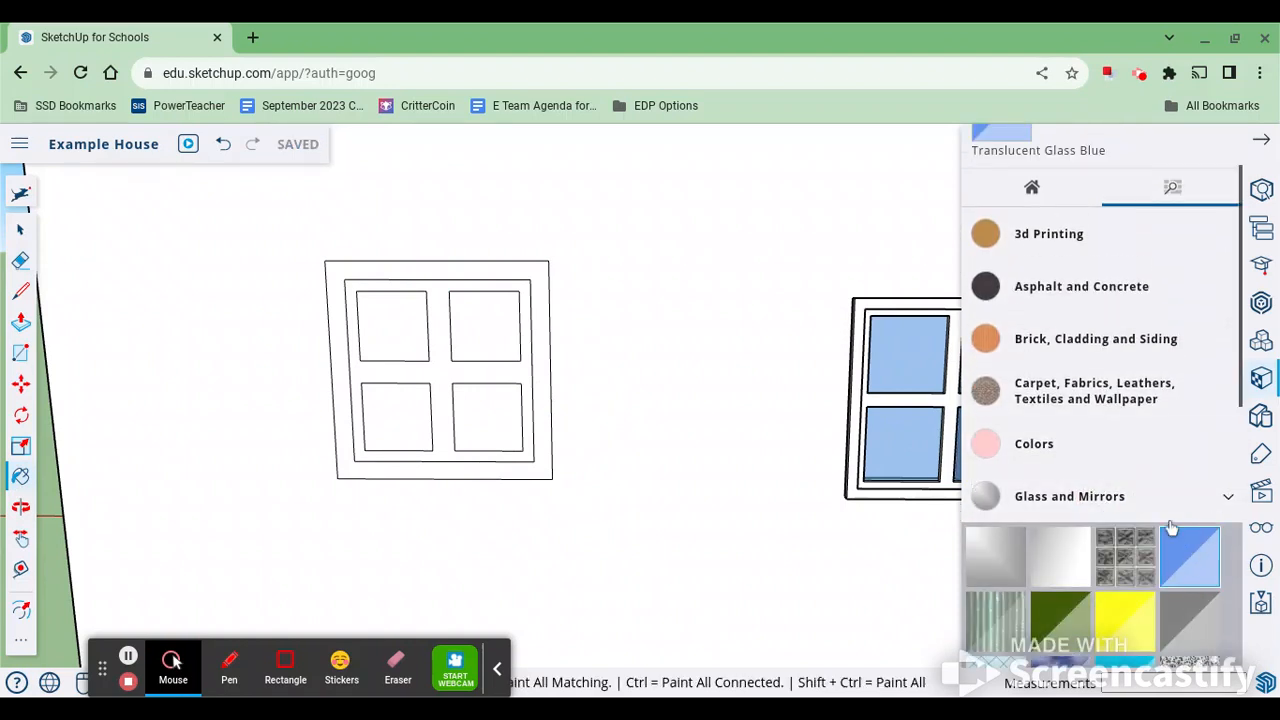
left_click(500, 312)
left_click(503, 410)
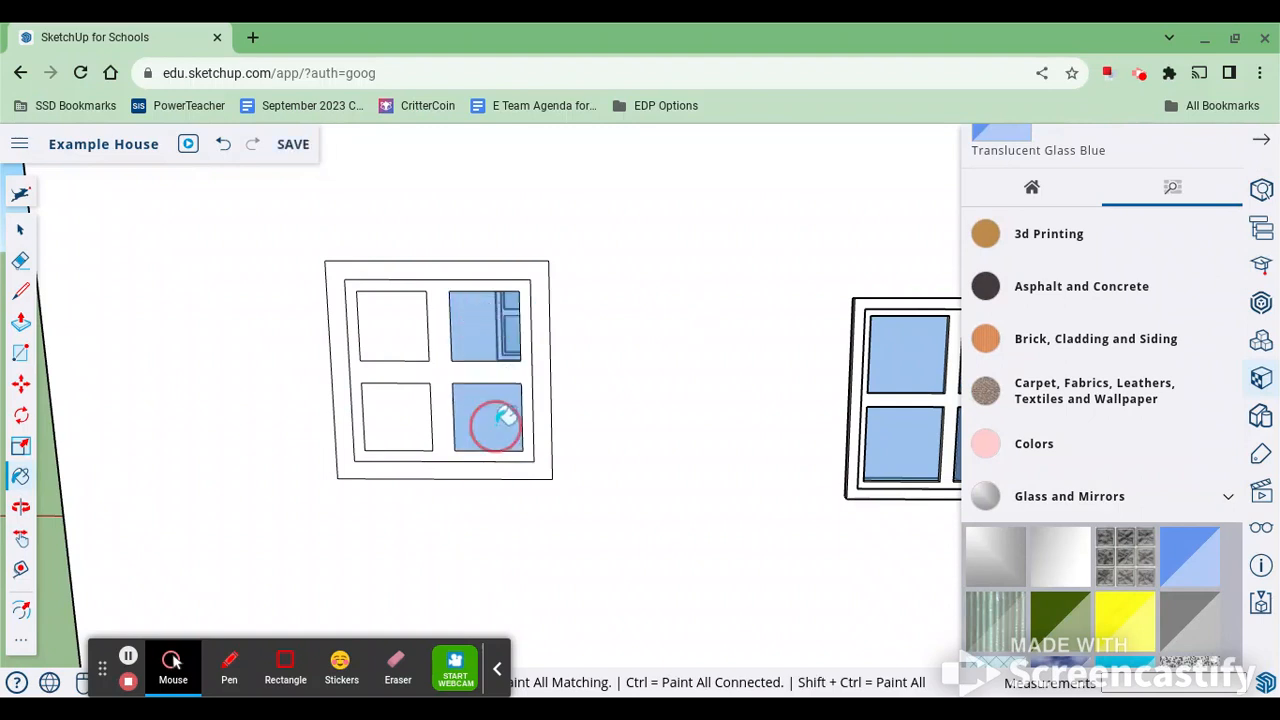
left_click(421, 403)
left_click(408, 322)
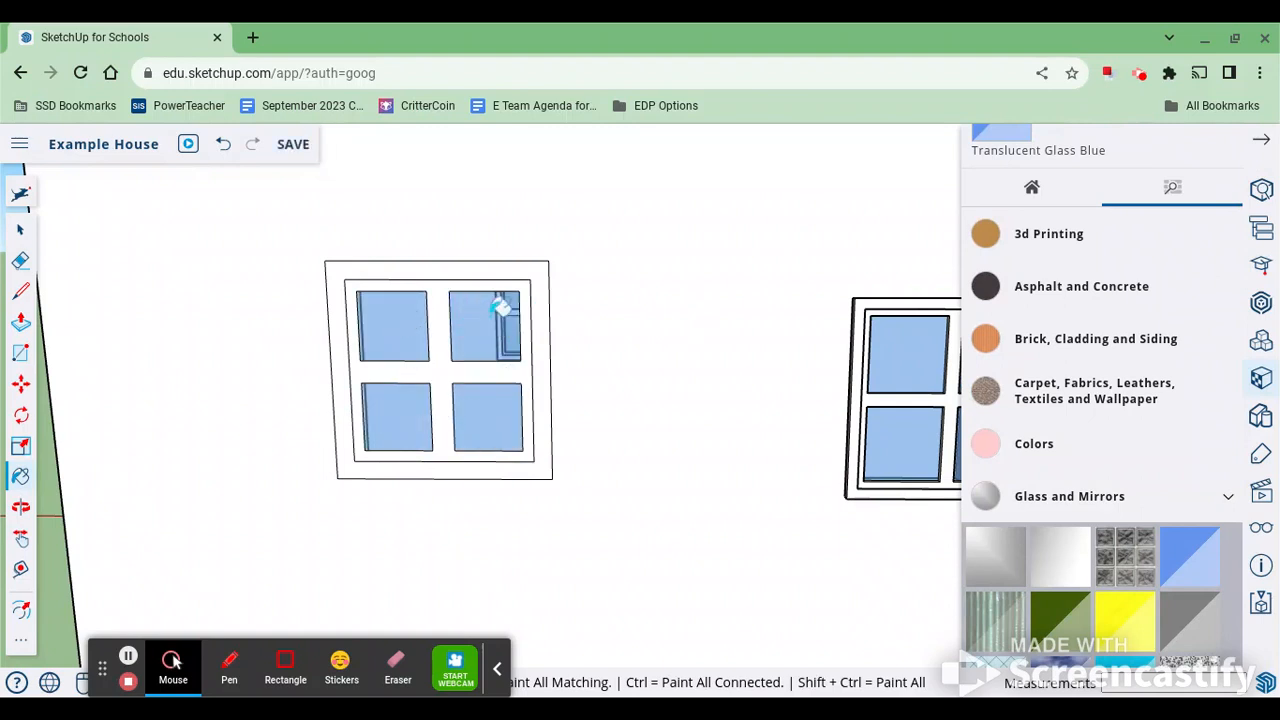
Step: Paint the outer frame border with a reddish-brown Wood material and the inner frame around the panes with a yellow Wood material
left_click(1107, 500)
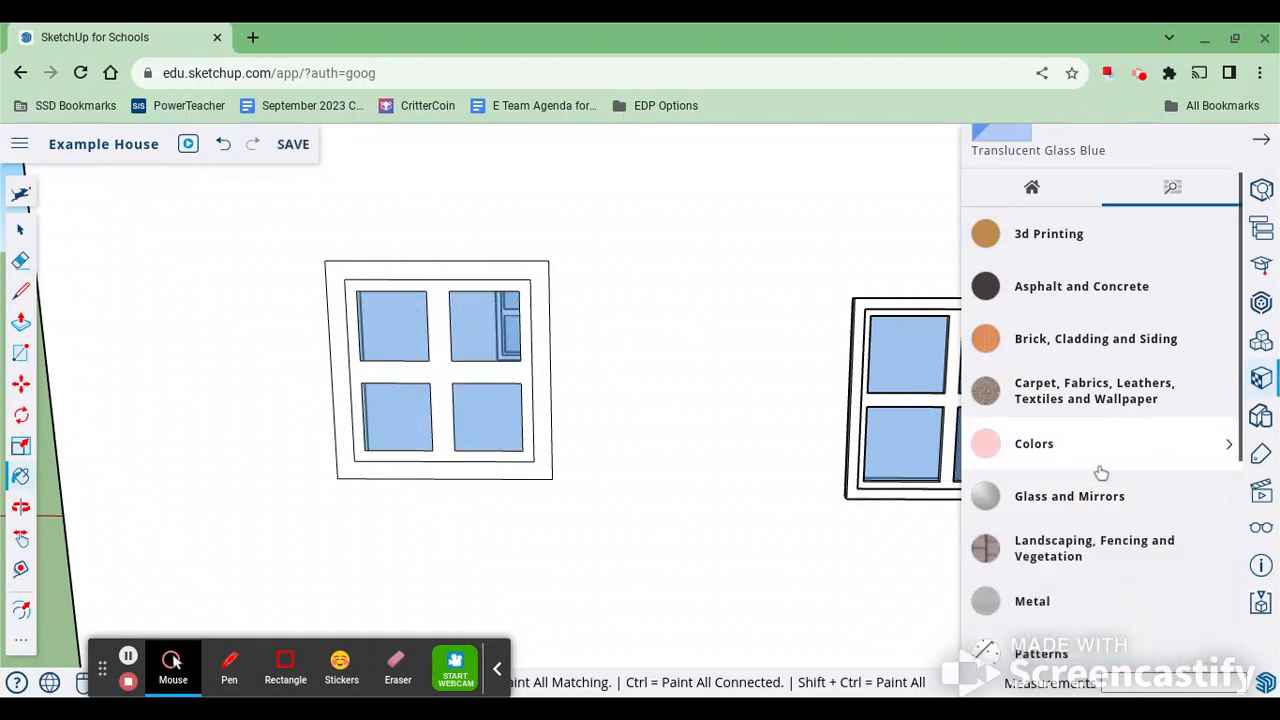
scroll(1100, 472, "down", 4)
scroll(1100, 472, "down", 3)
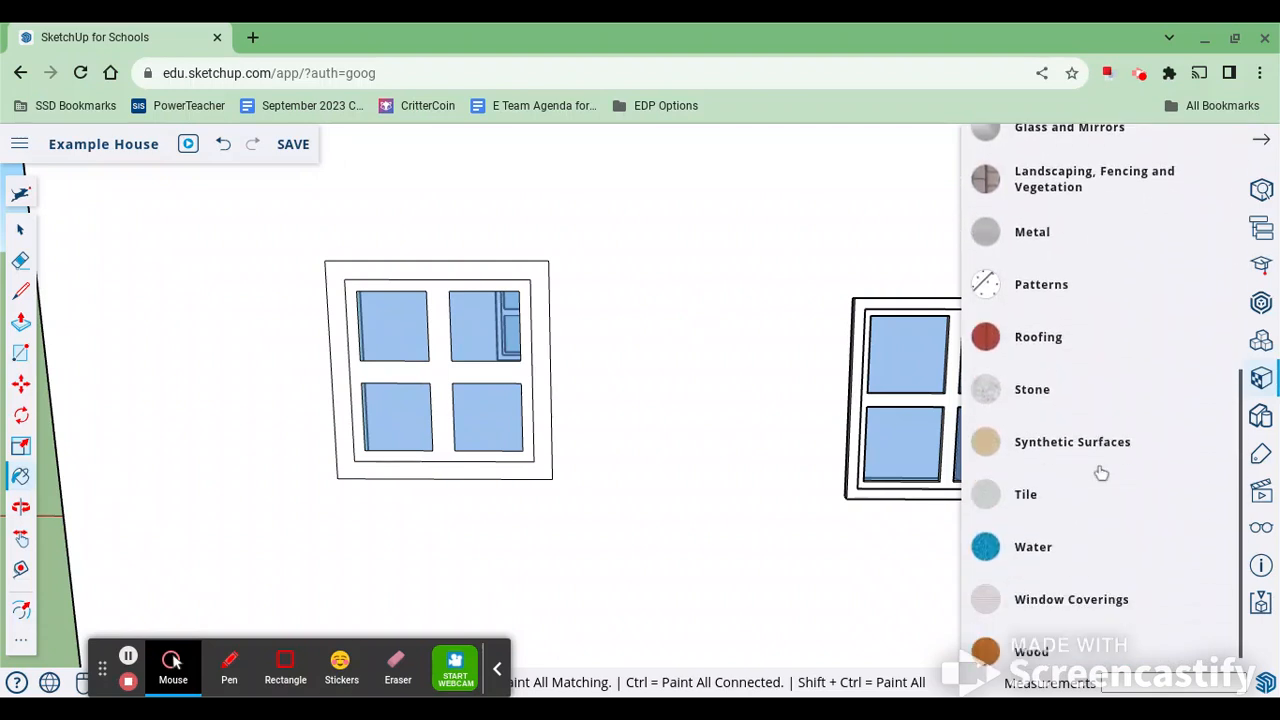
left_click(1047, 636)
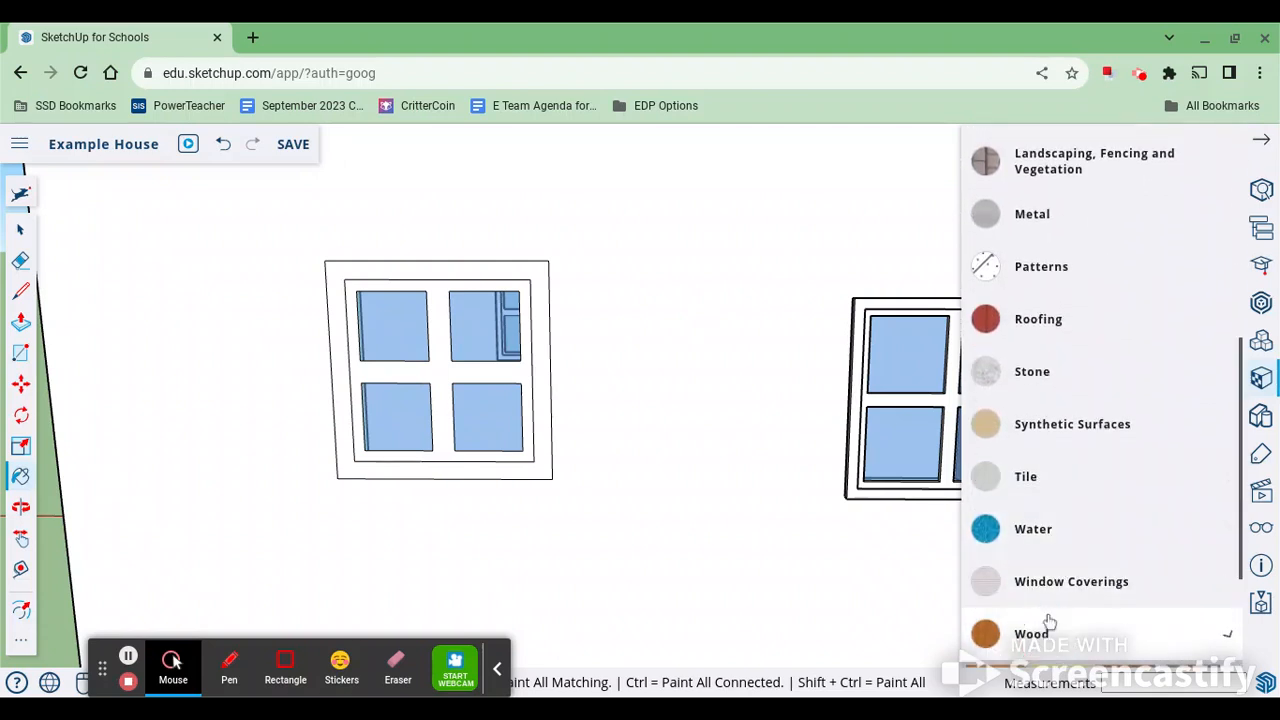
scroll(1083, 537, "down", 3)
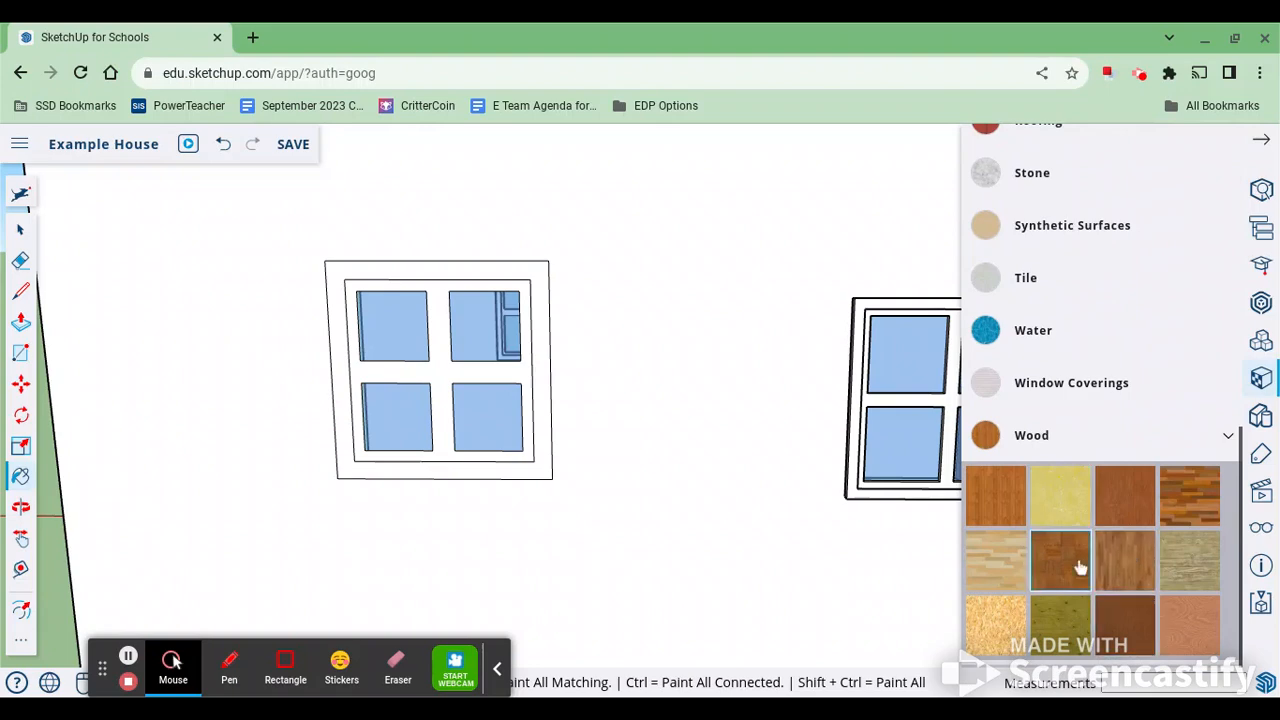
left_click(546, 335)
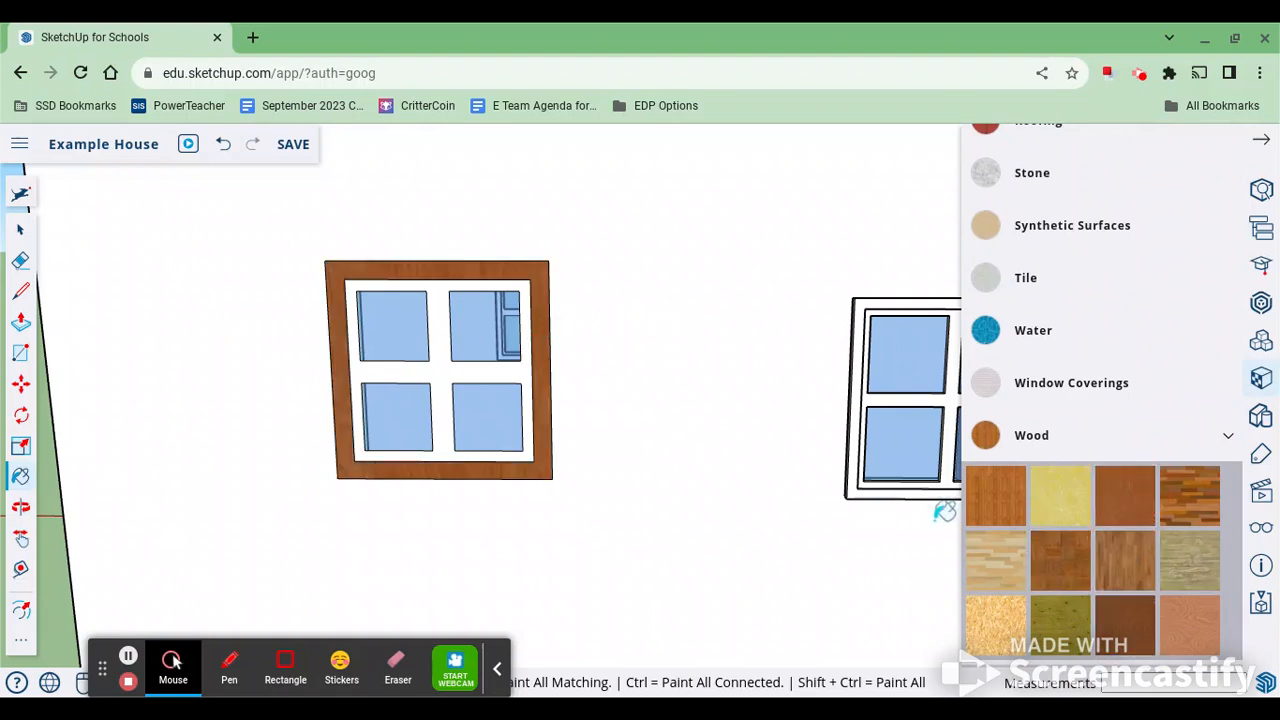
left_click(1080, 508)
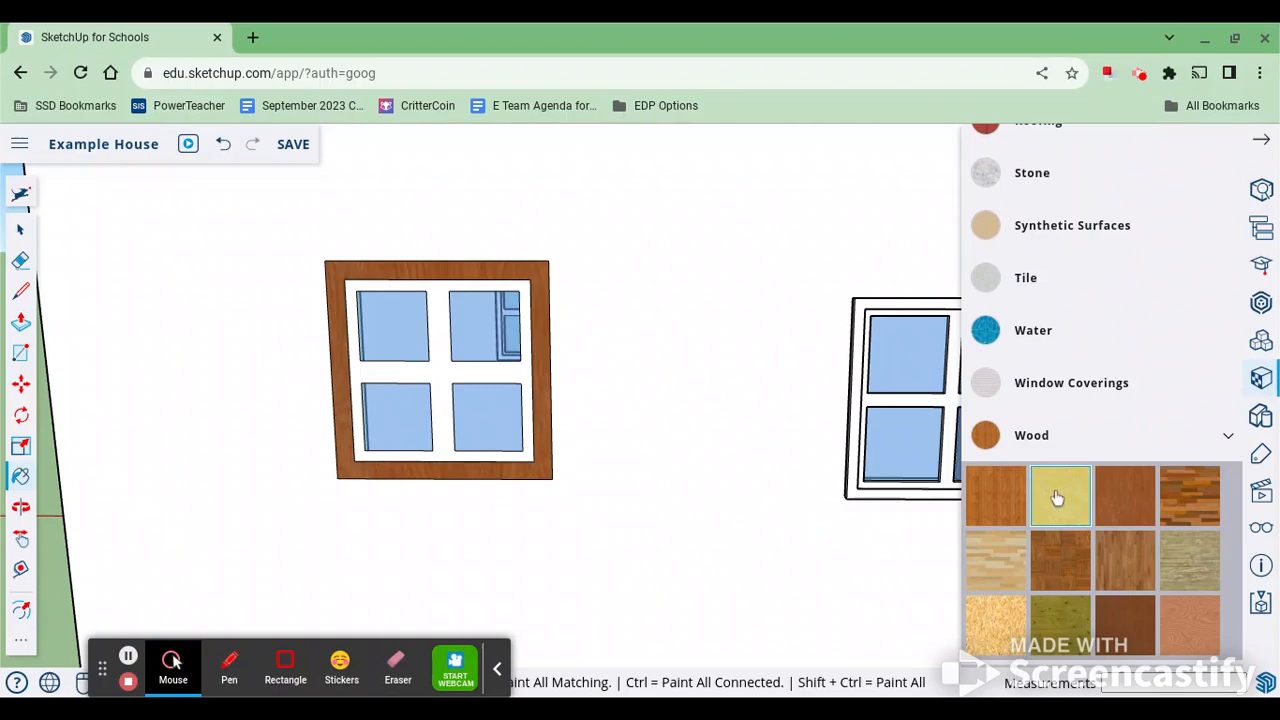
left_click(441, 362)
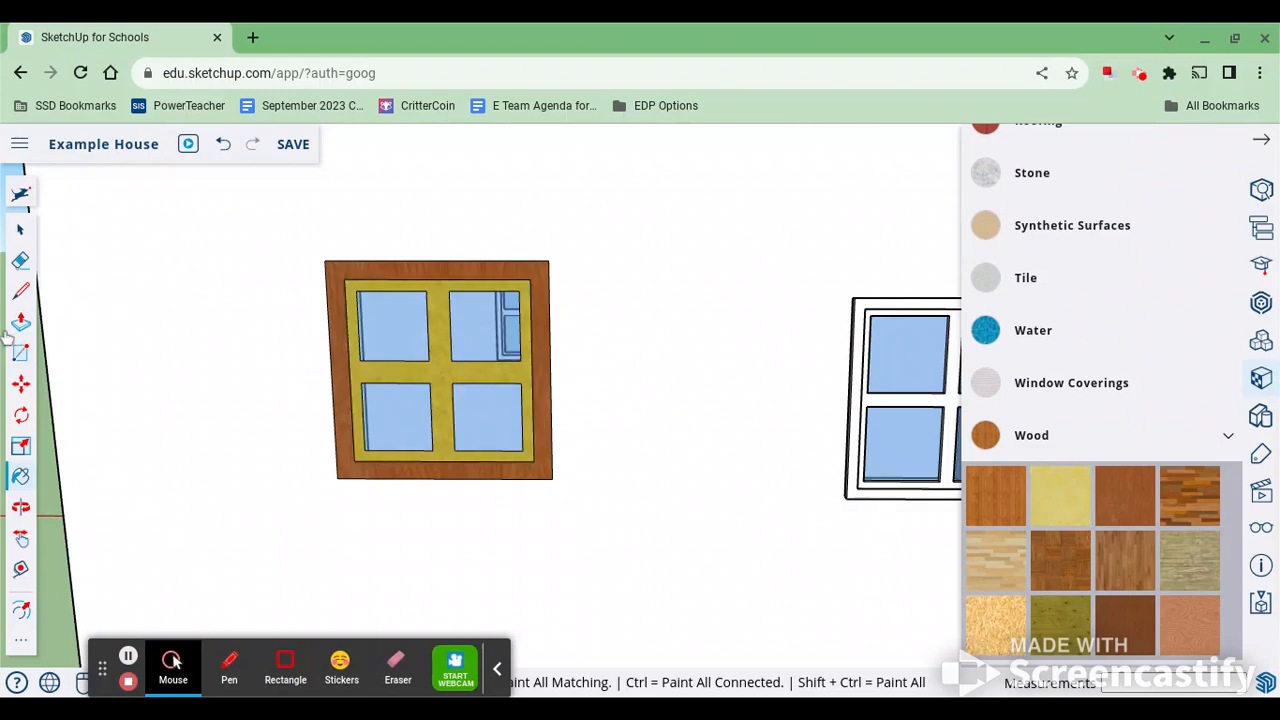
Step: Push/Pull the brown outer frame border about 159 mm outward from the wall
left_click(20, 322)
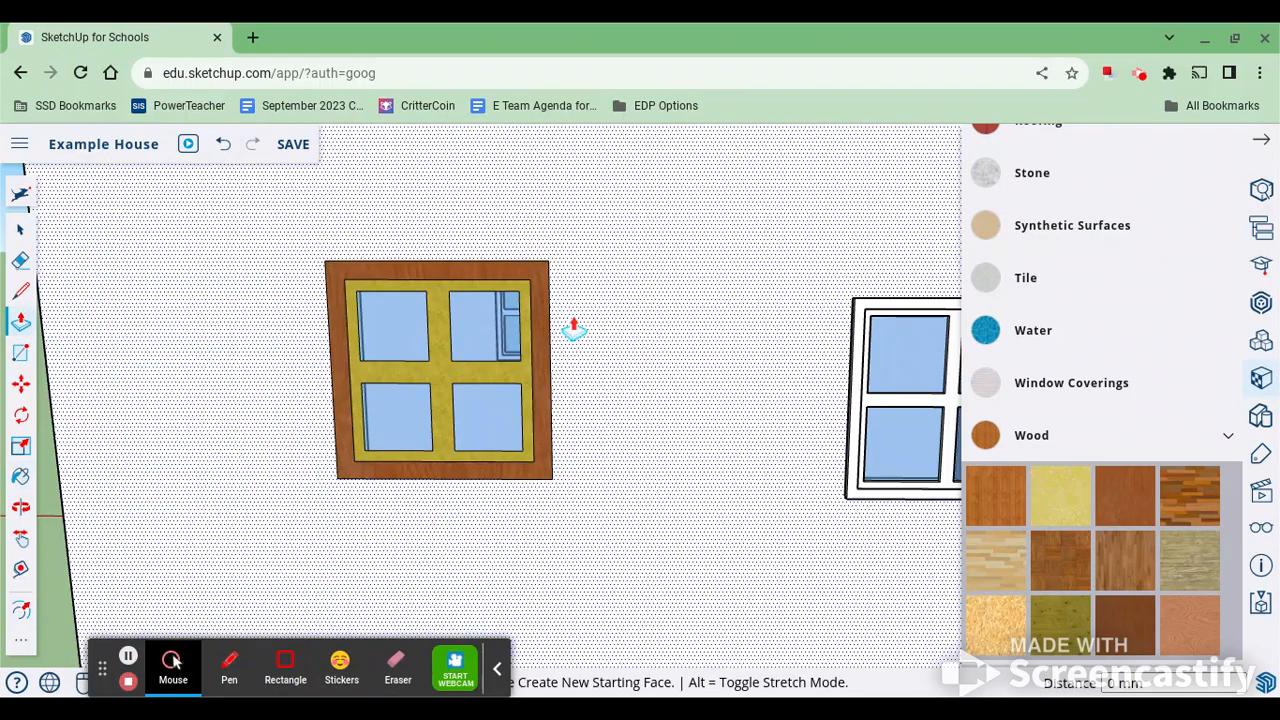
middle_click_drag(617, 397, 449, 371)
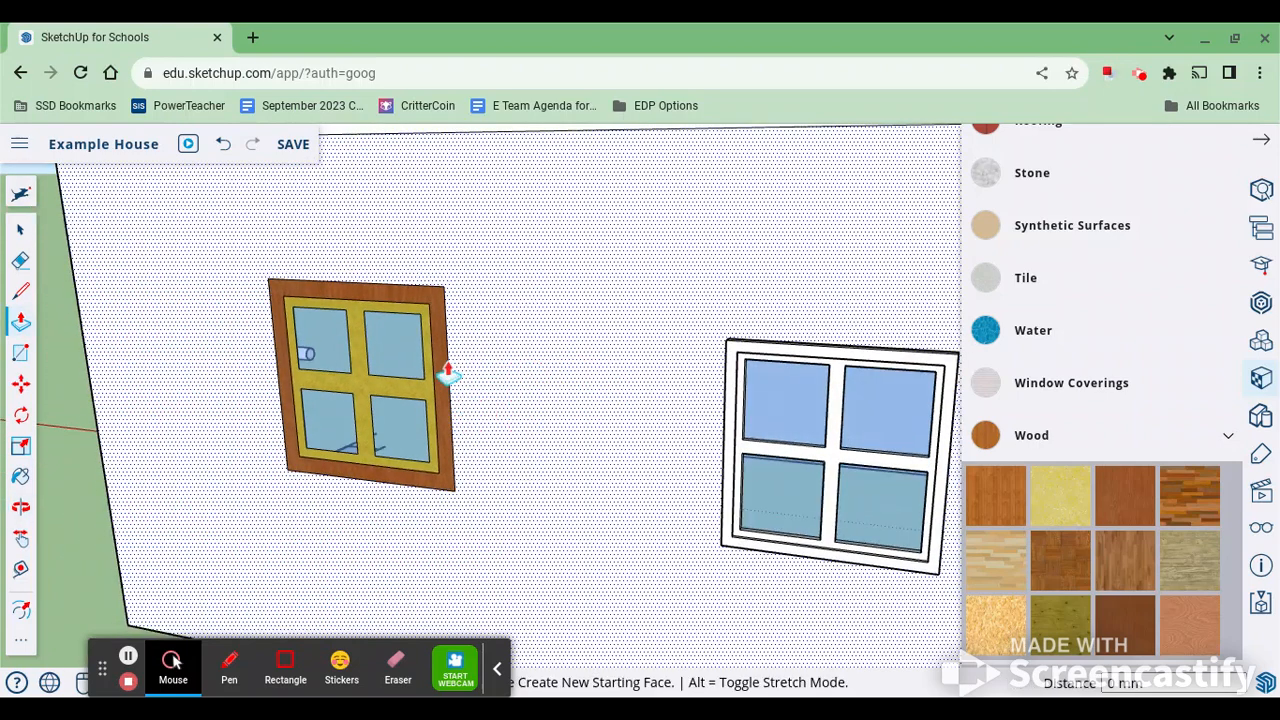
scroll(448, 368, "up", 3)
scroll(448, 368, "up", 2)
left_click_drag(437, 366, 423, 371)
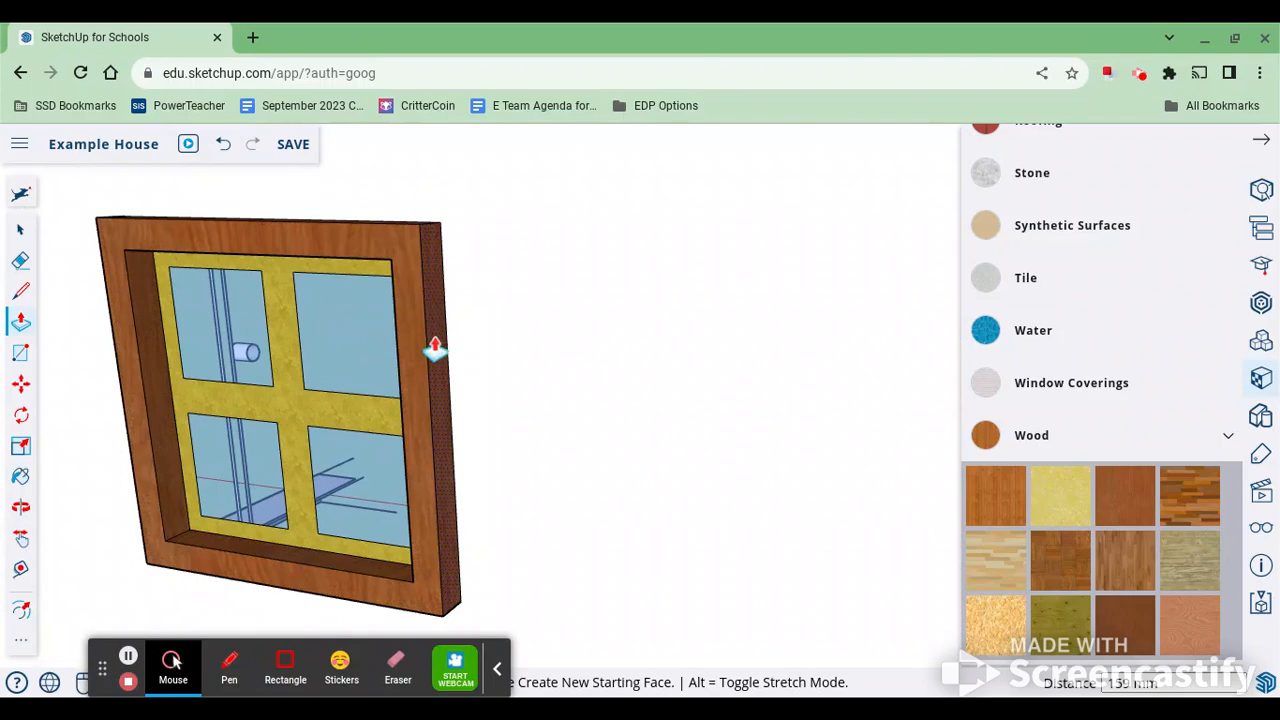
Step: Push/Pull the yellow inner frame around the four panes outward by about 27 mm
middle_click_drag(375, 250, 594, 237)
scroll(469, 343, "down", 3)
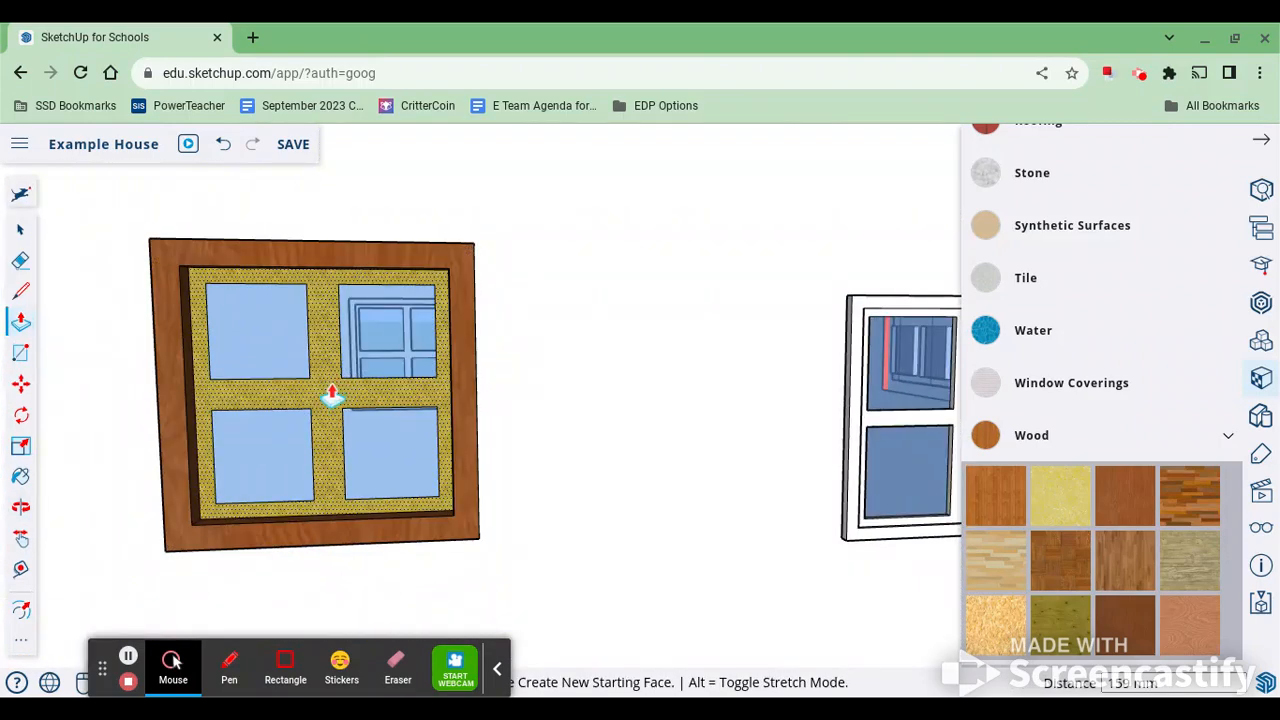
left_click(331, 387)
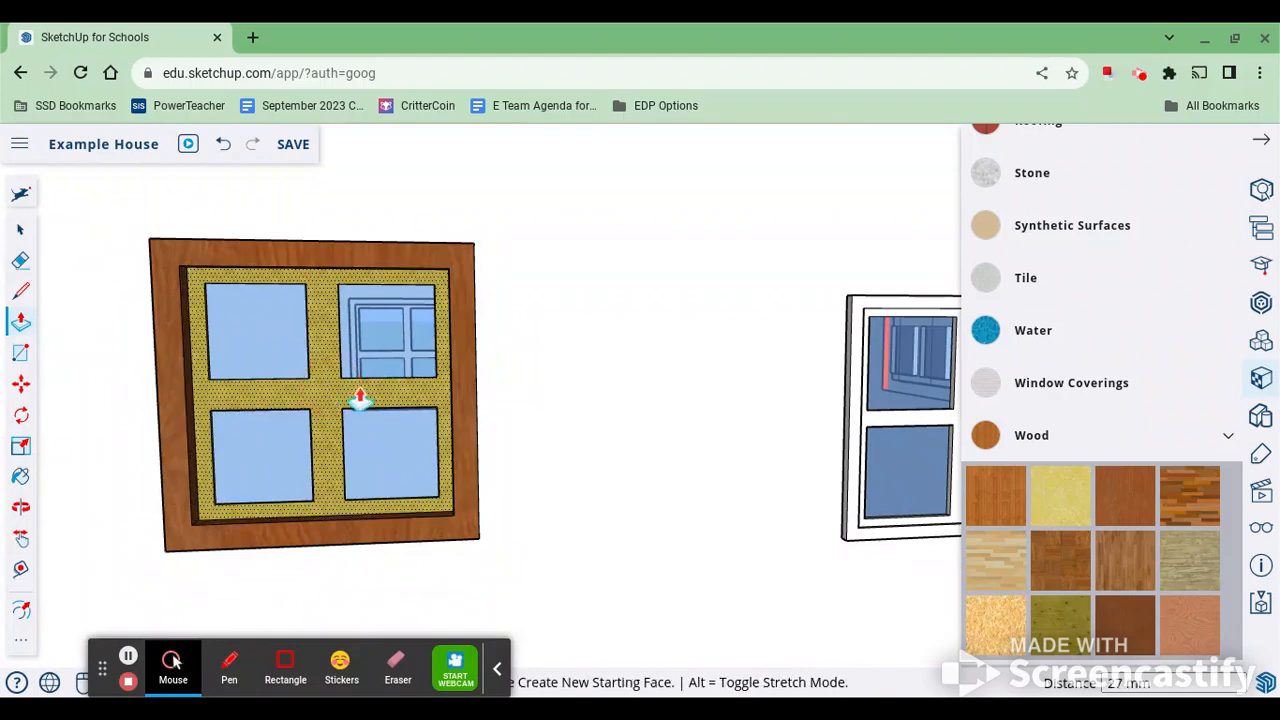
middle_click_drag(357, 400, 246, 354)
scroll(220, 355, "up", 5)
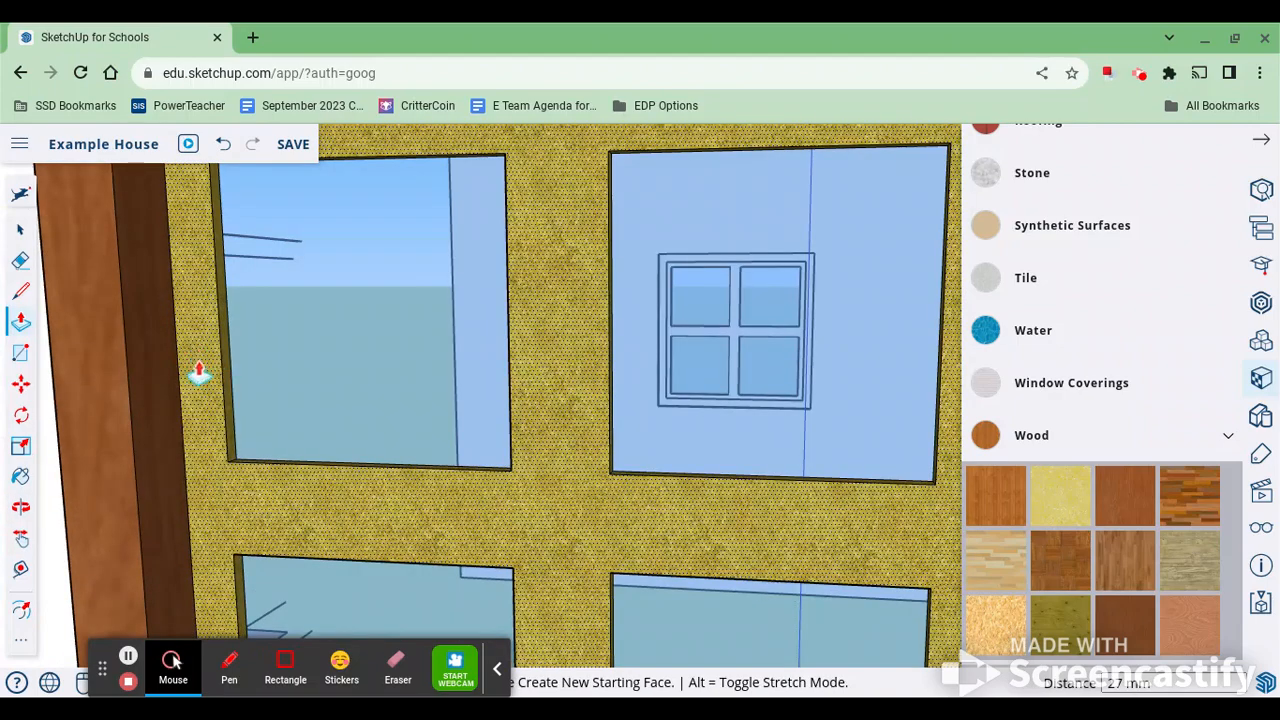